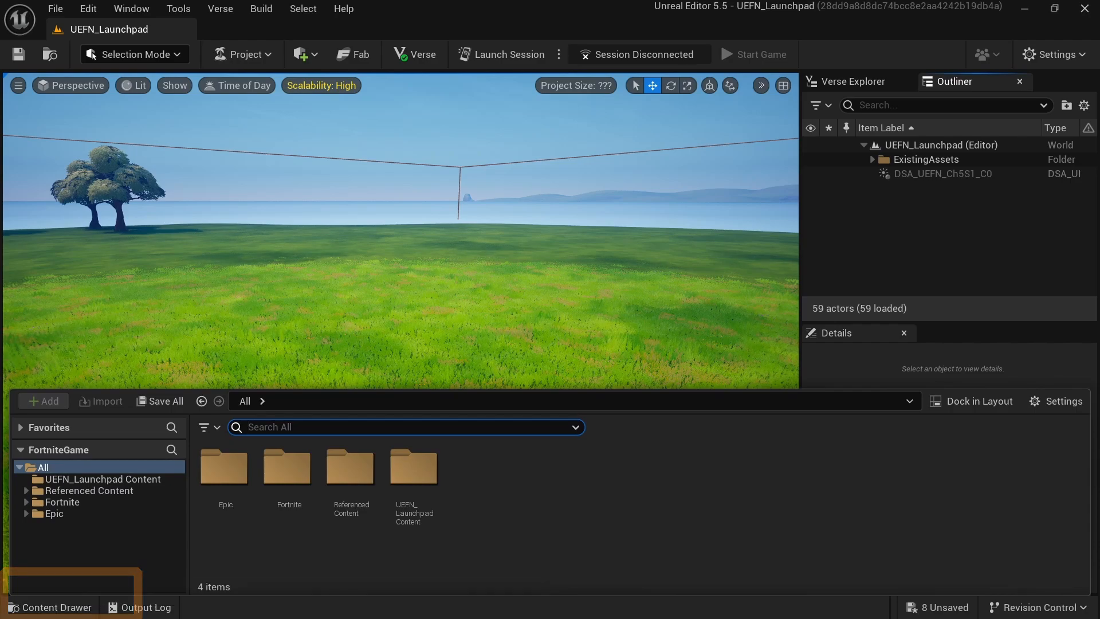
# Step: Browse the content library to the Props folder inside the Fortnite folder and look through its subfolders
pyautogui.click(53, 503)
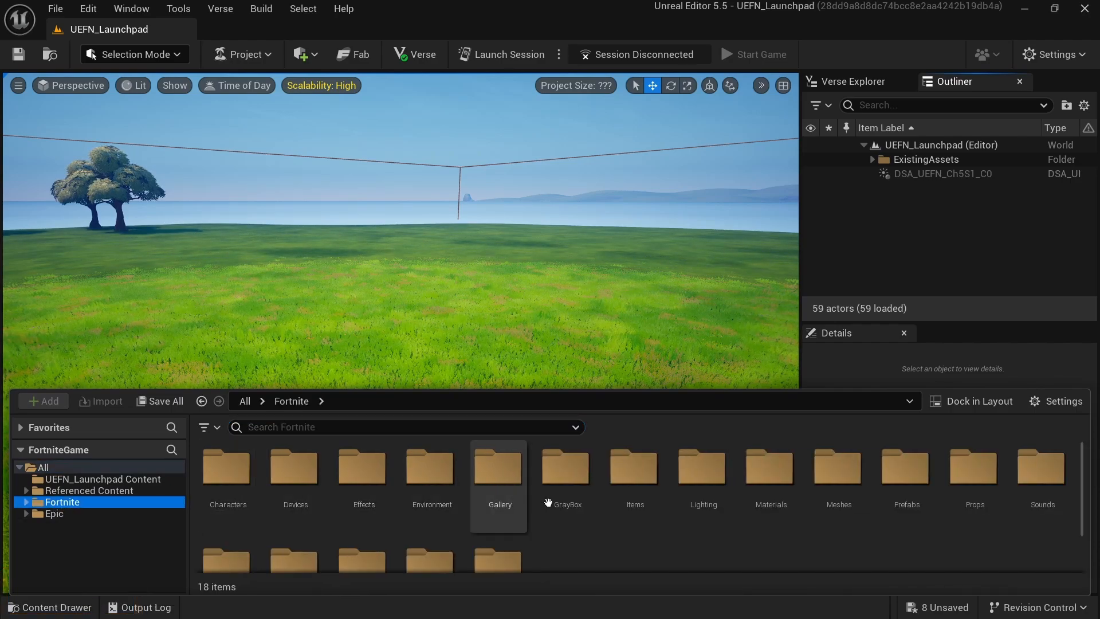
pyautogui.scroll(-2, 623, 536)
pyautogui.scroll(2, 624, 536)
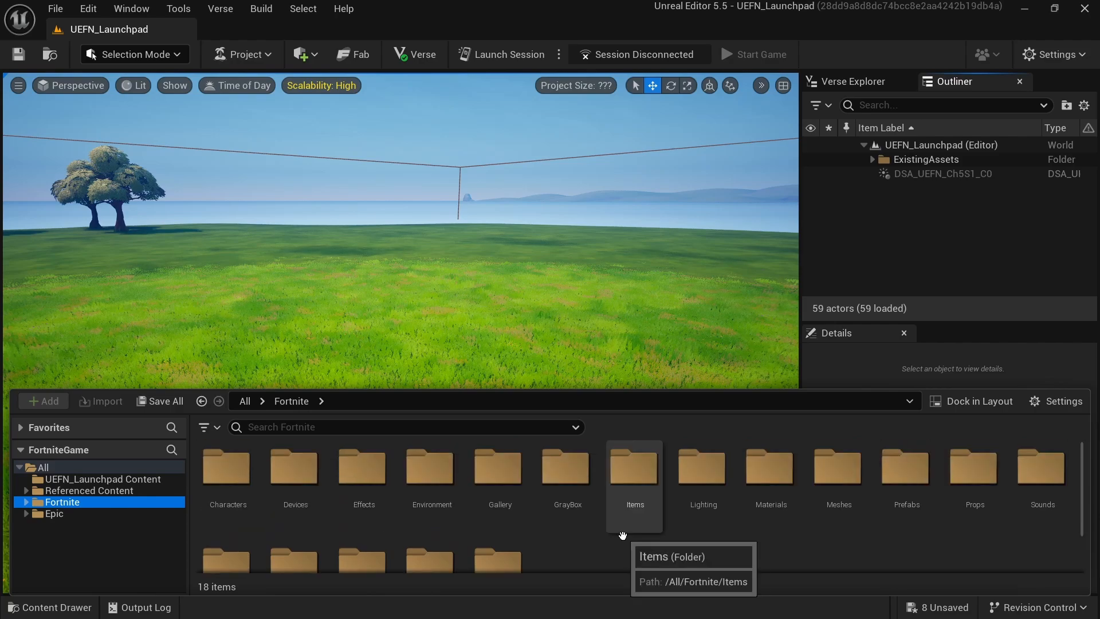
pyautogui.click(27, 503)
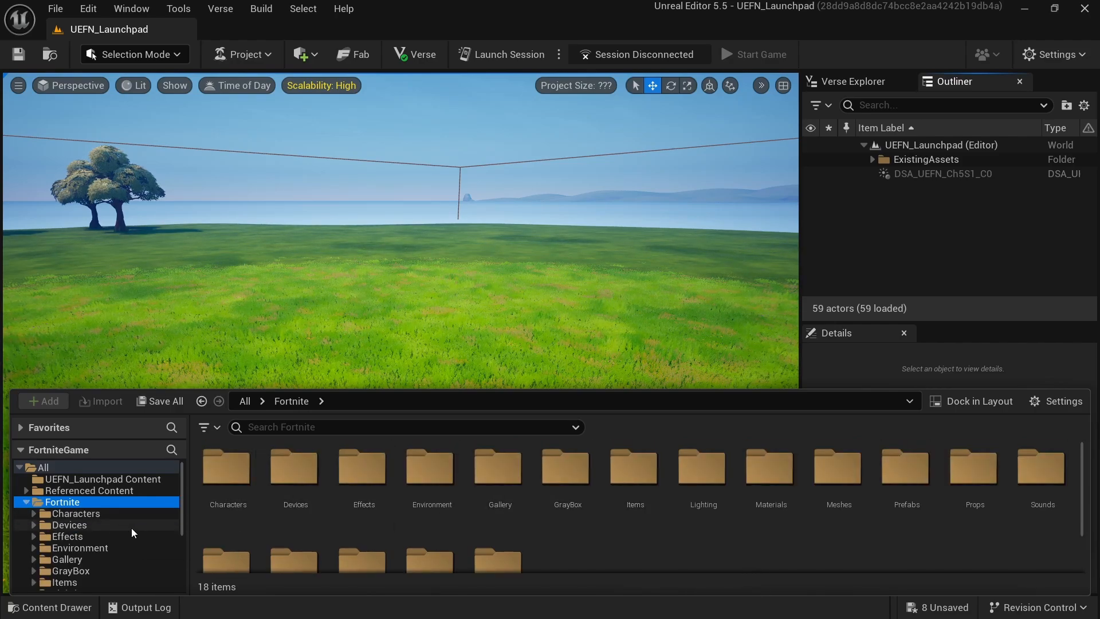
pyautogui.scroll(-5, 131, 528)
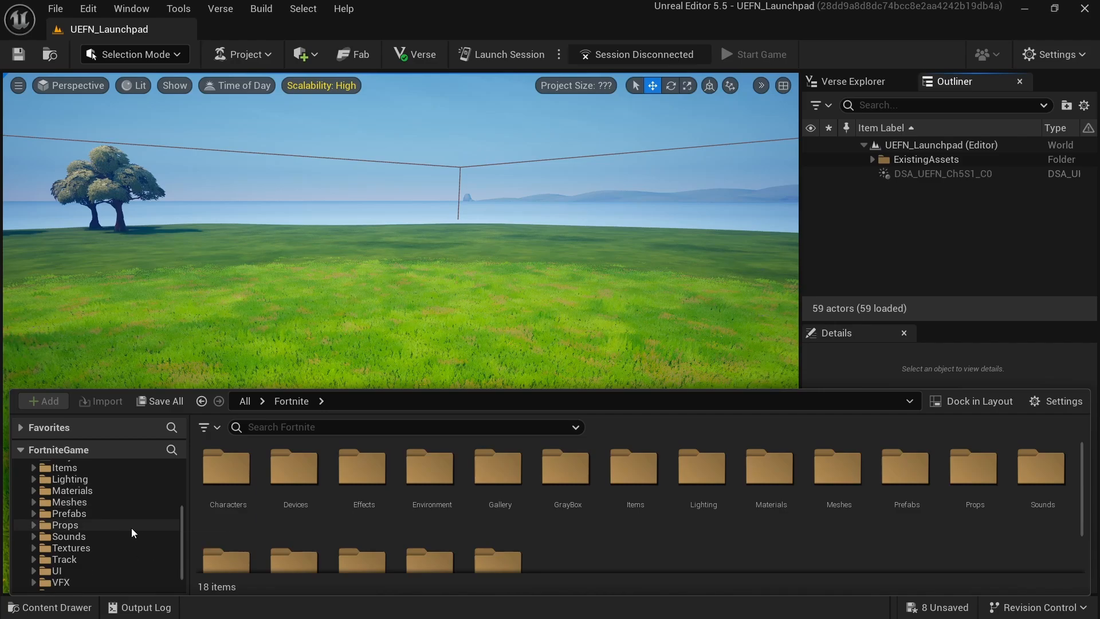
pyautogui.doubleClick(124, 508)
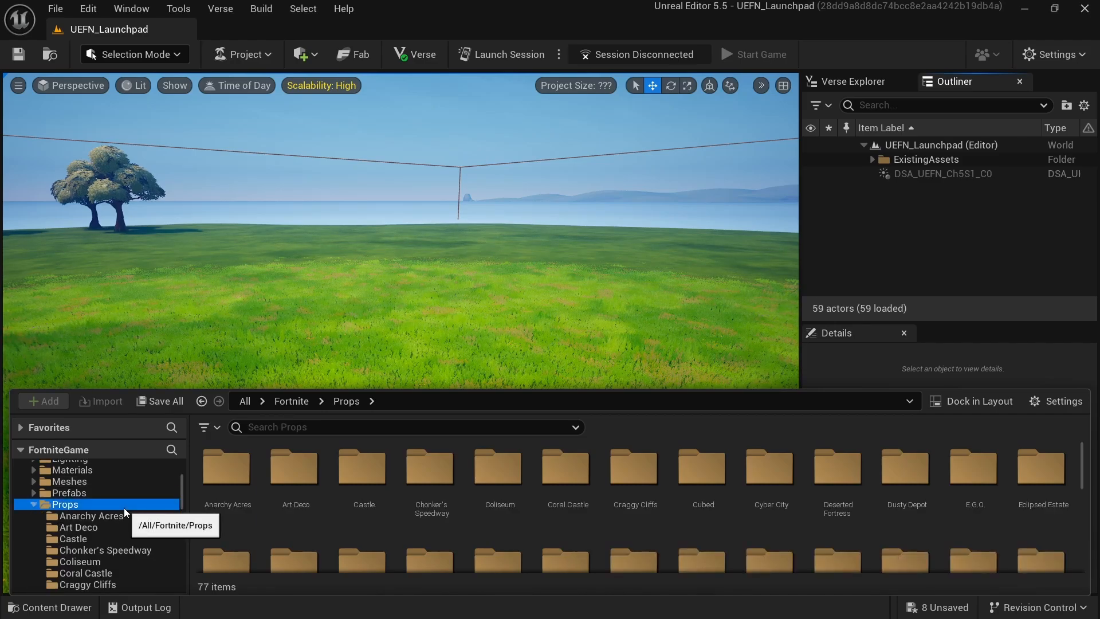
pyautogui.scroll(-4, 123, 508)
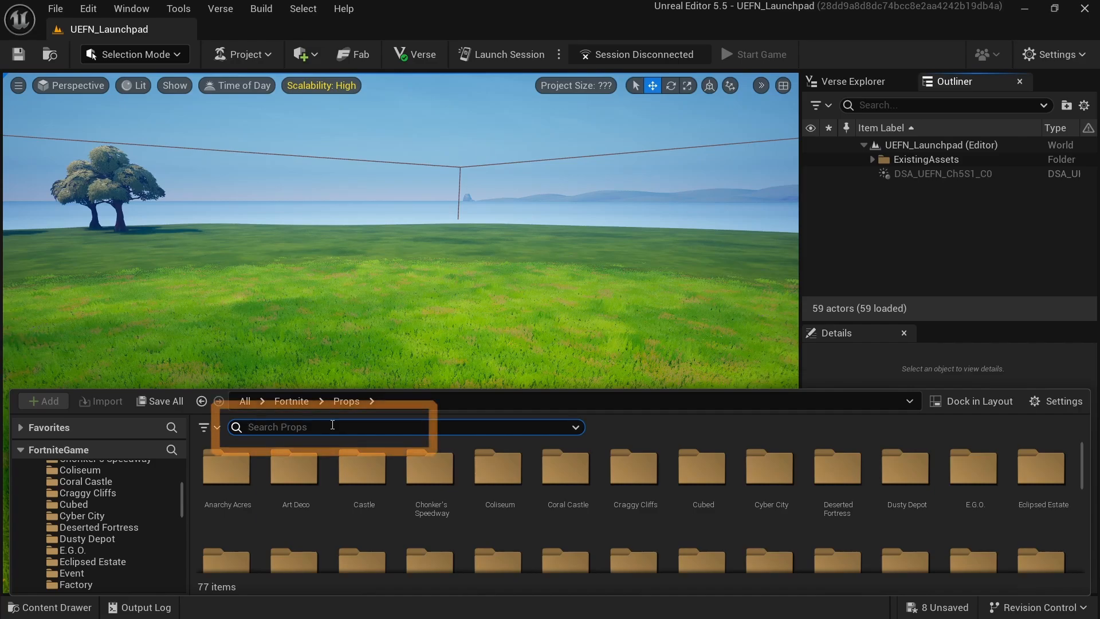
# Step: Search the props for "house wall" and place a wooden-plank Rural House Wall 1 on the grass
pyautogui.write('use wall')
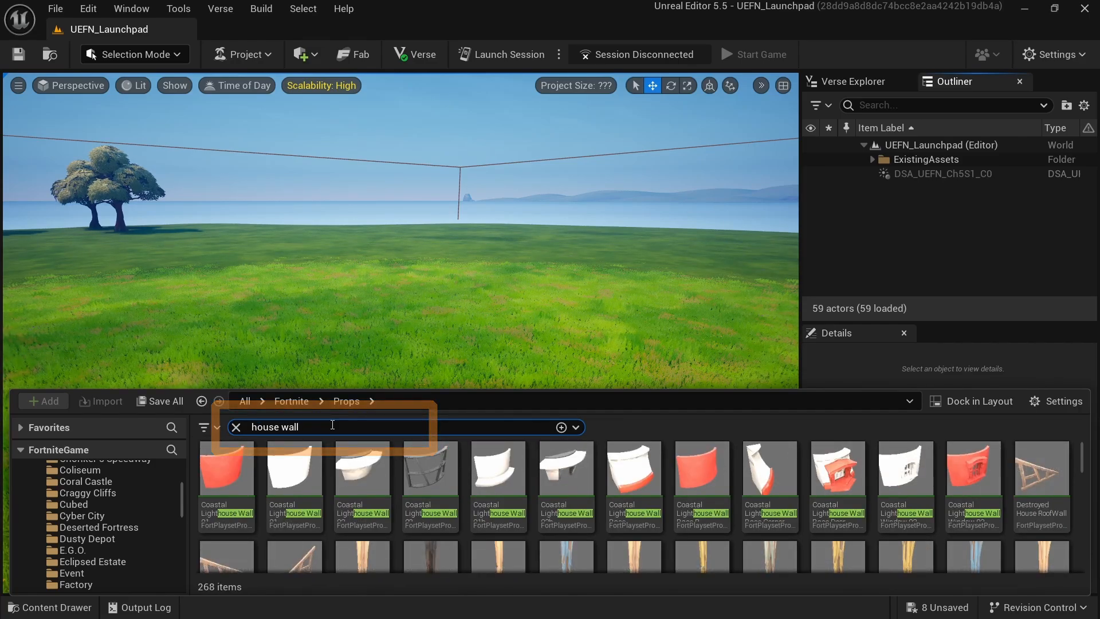
pyautogui.scroll(-10, 659, 504)
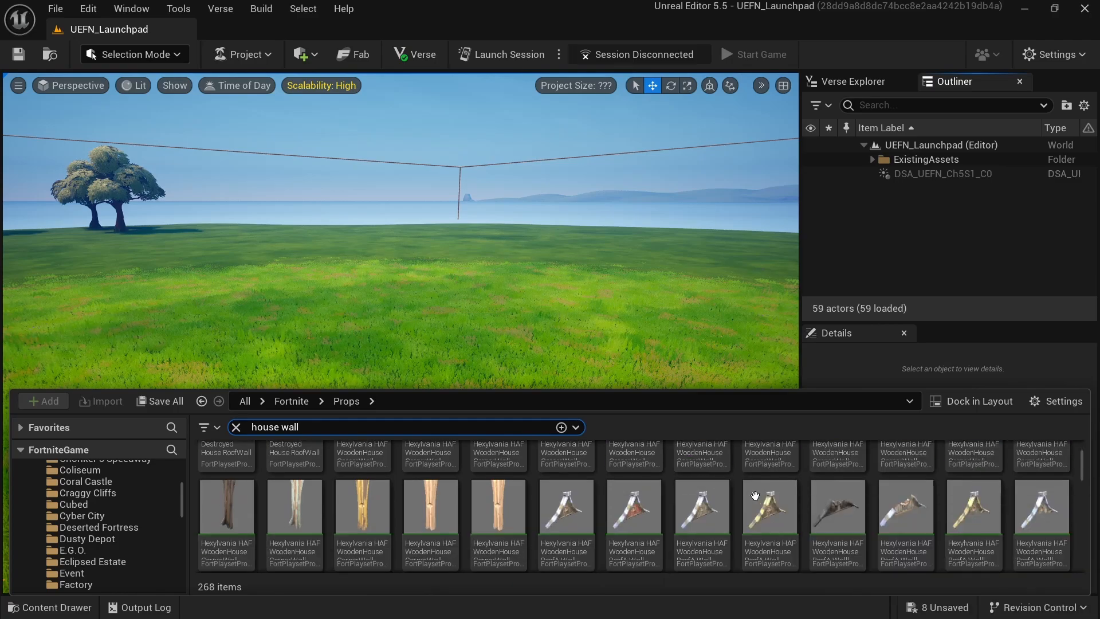
pyautogui.scroll(-10, 777, 505)
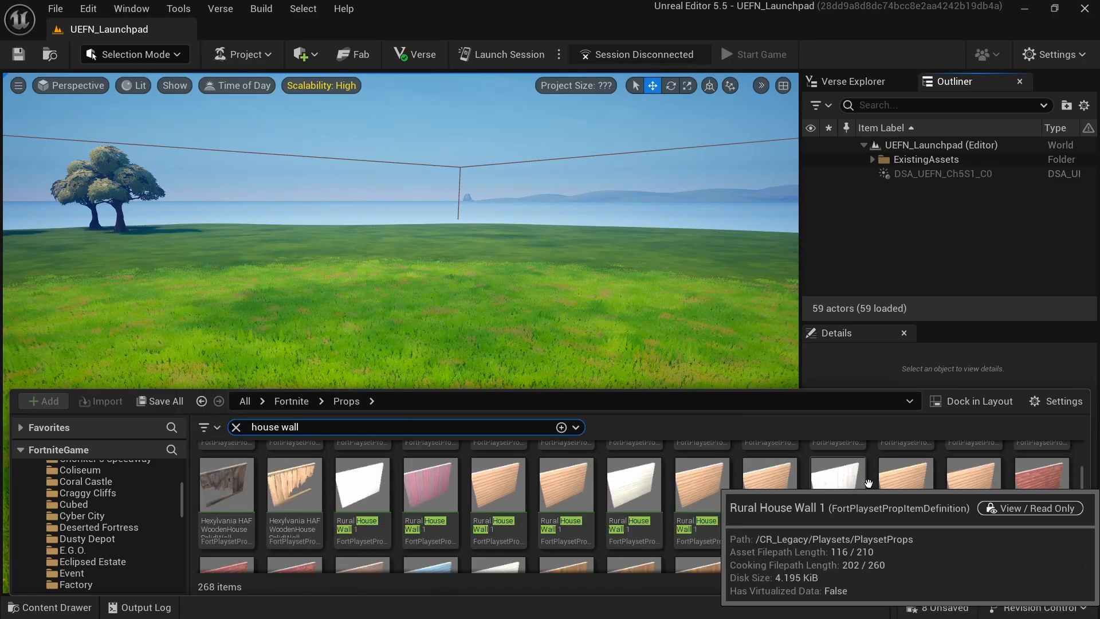
pyautogui.moveTo(433, 490); pyautogui.dragTo(482, 376)
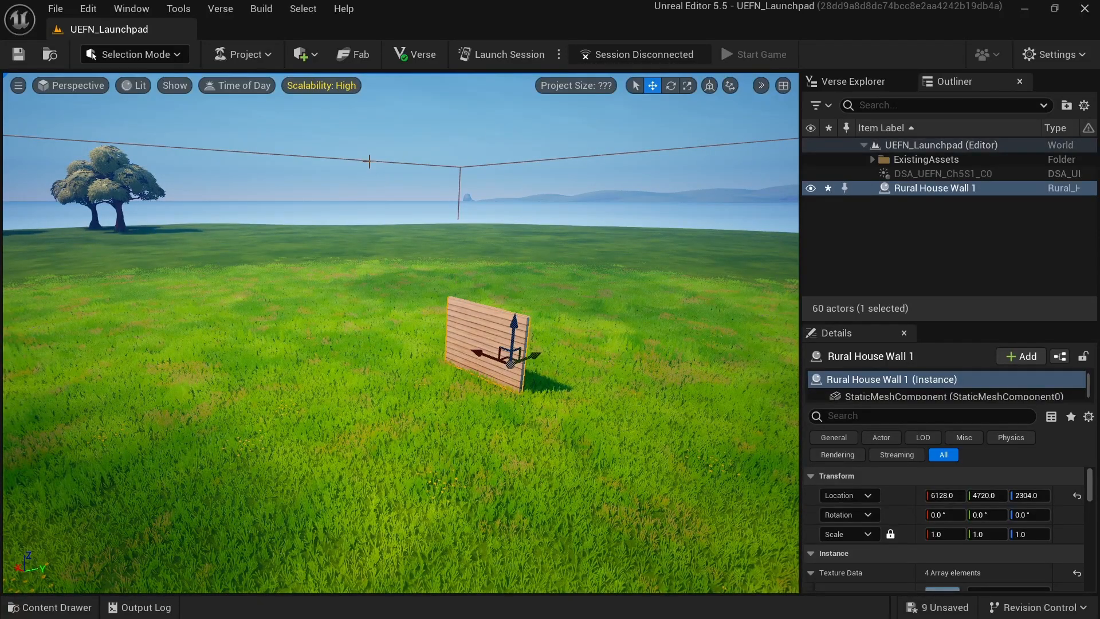
# Step: Search Fab for "mine cart" and add the free Mine Cart with the blue cloth to the grass in the level
pyautogui.click(361, 56)
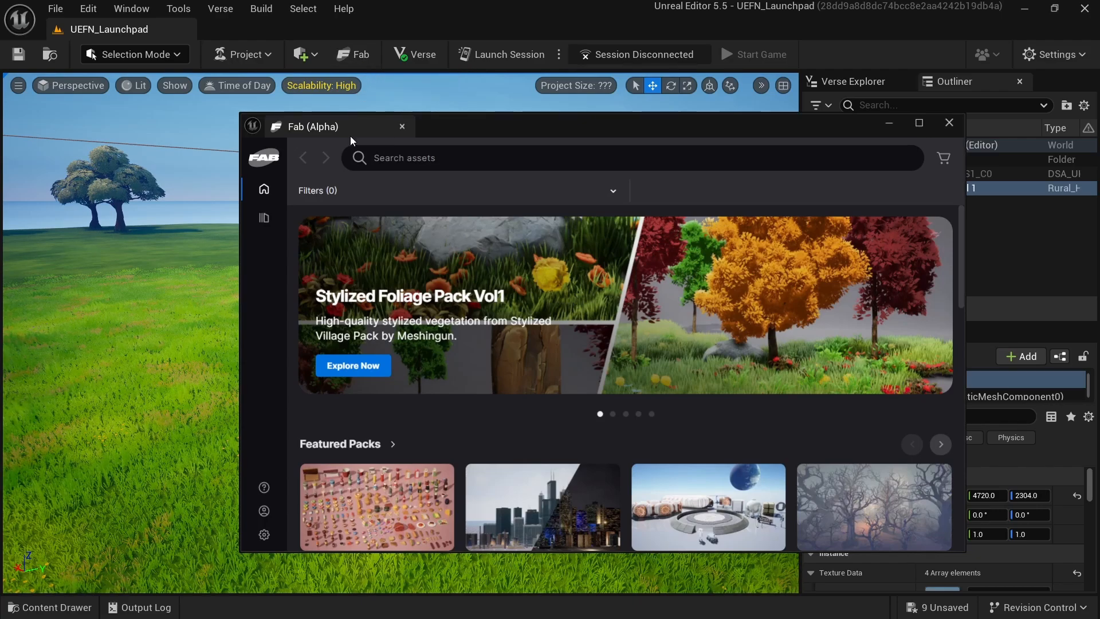
pyautogui.click(440, 155)
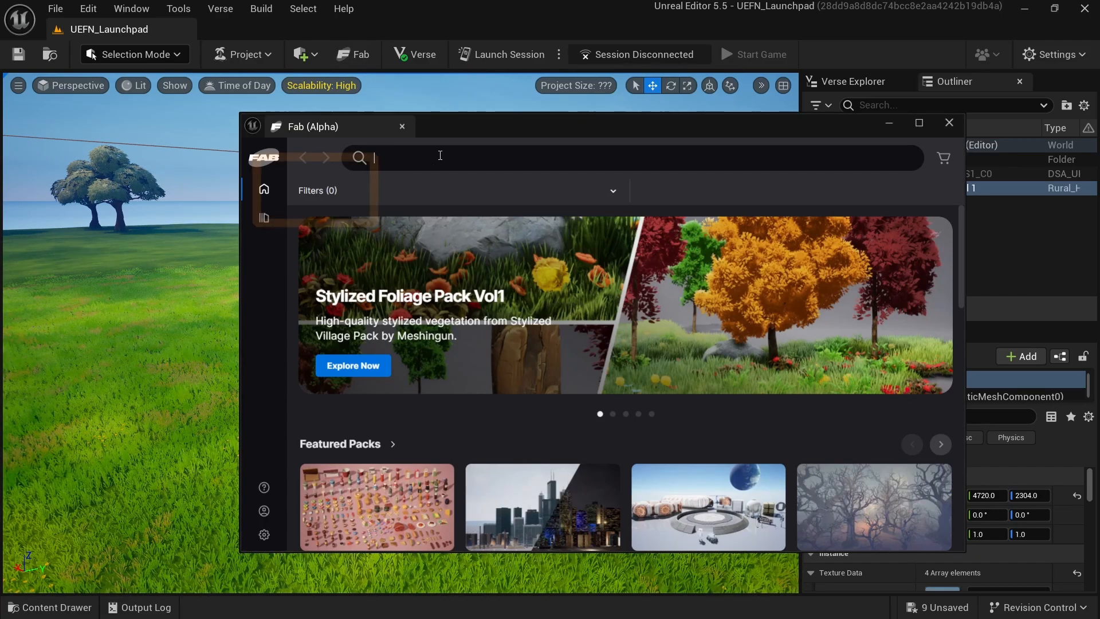
pyautogui.write('mine')
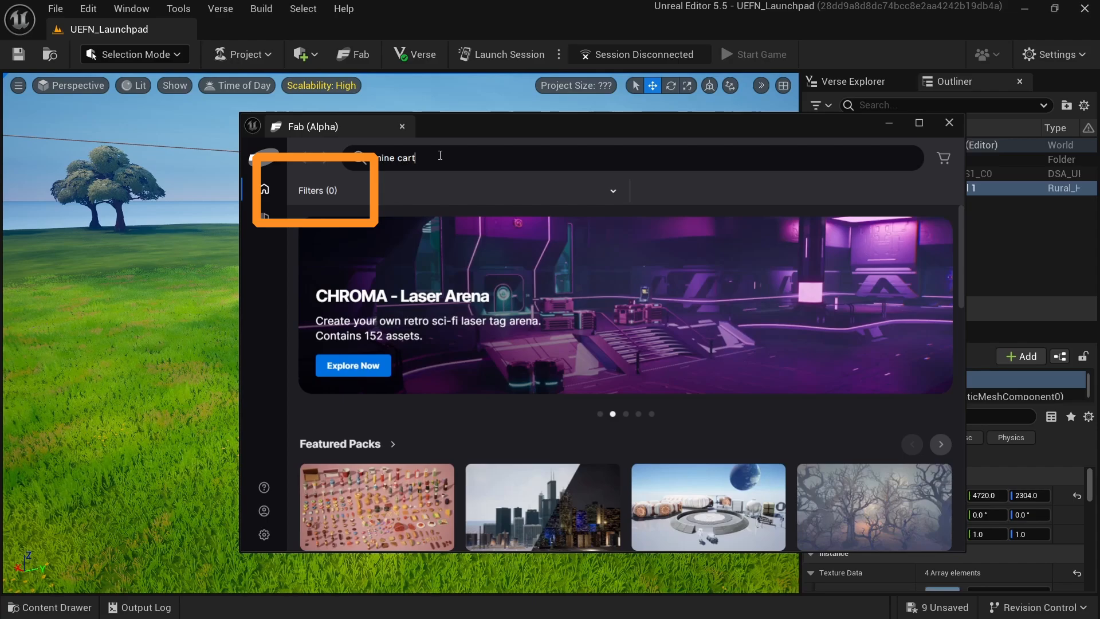
pyautogui.write(' cart')
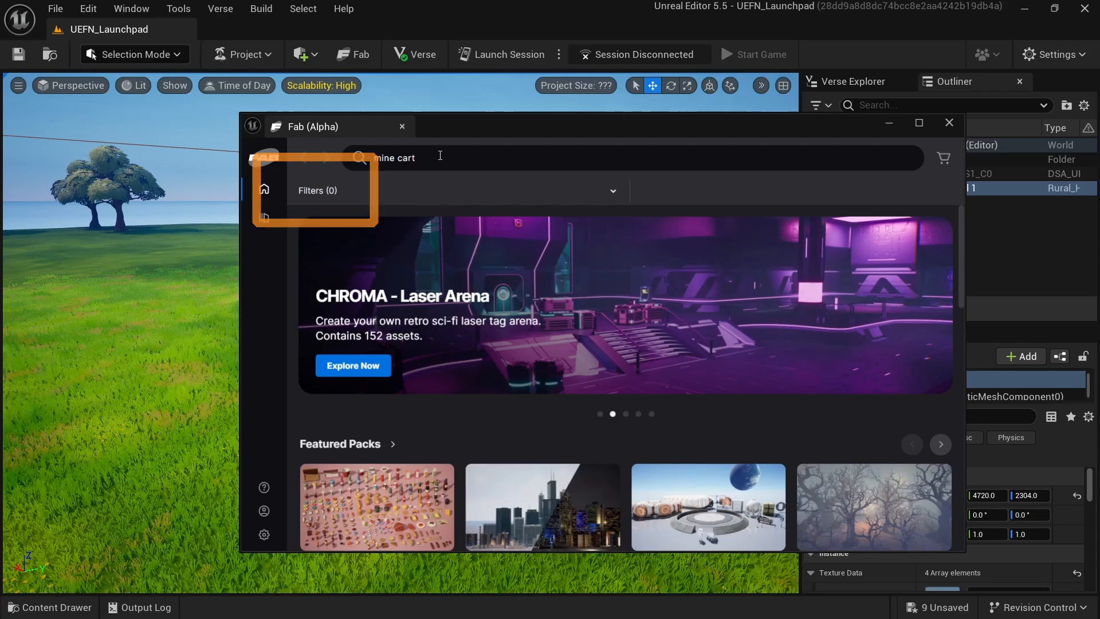
pyautogui.press('Return')
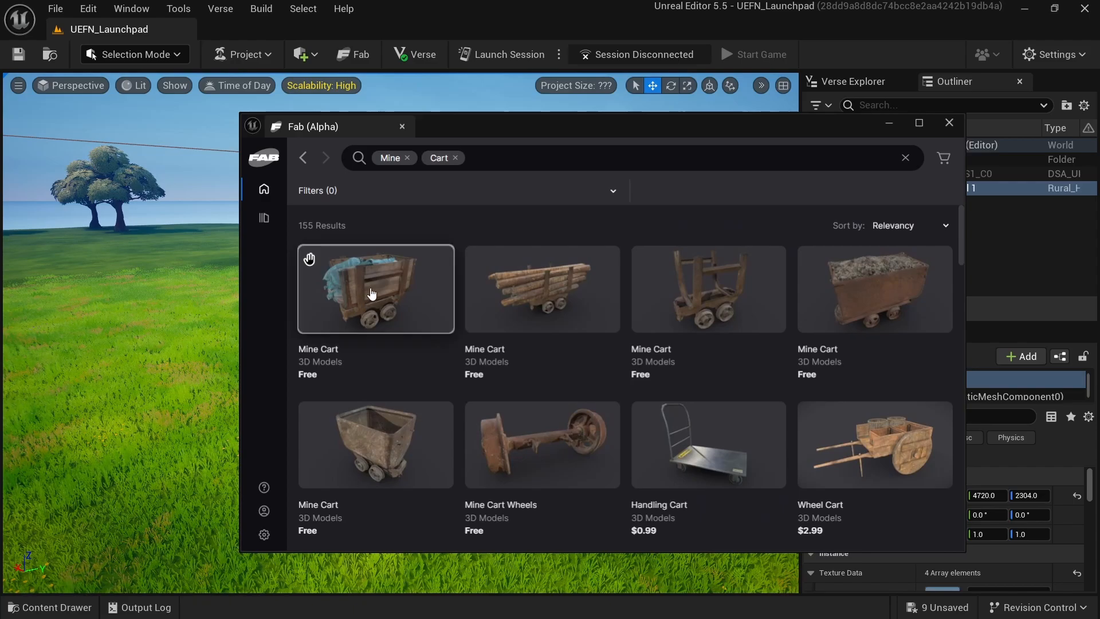
pyautogui.moveTo(333, 324); pyautogui.dragTo(203, 456)
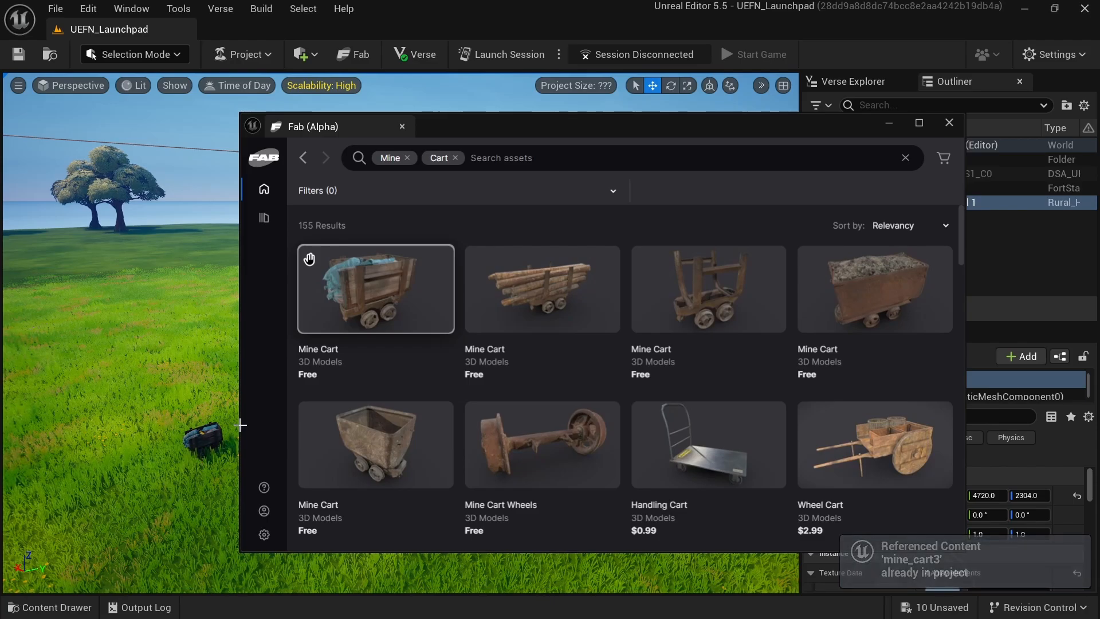
pyautogui.click(950, 124)
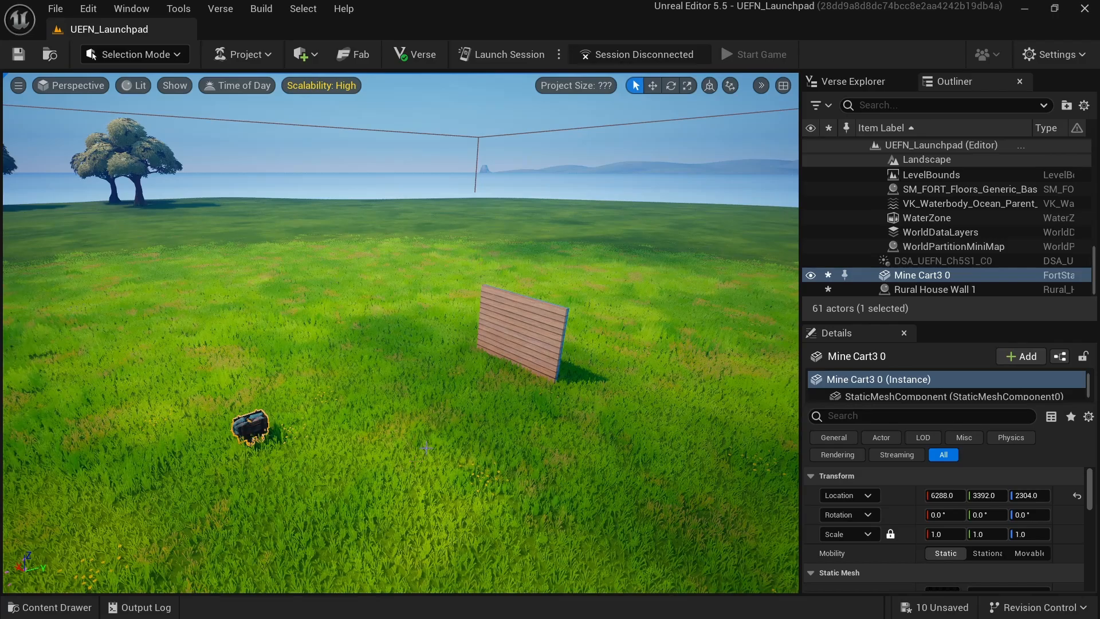
# Step: Move the mine cart across the grass to about X 6176, Y 3616
pyautogui.click(654, 85)
pyautogui.moveTo(286, 432); pyautogui.dragTo(313, 382)
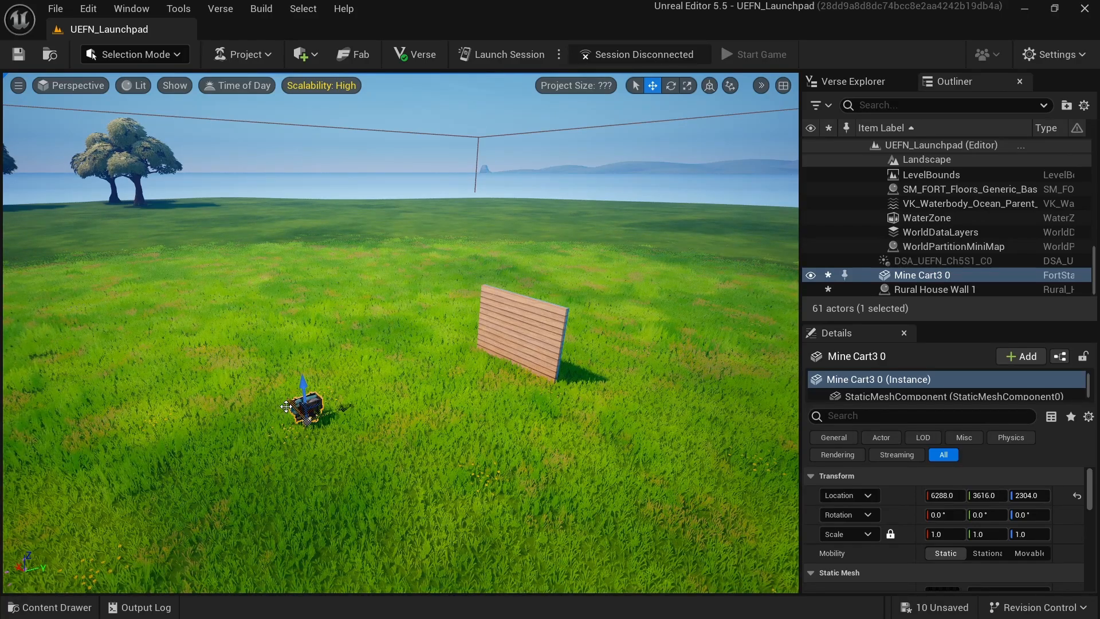
pyautogui.moveTo(287, 406); pyautogui.dragTo(363, 487)
# Step: Rotate the mine cart 180° about its vertical axis and try scaling it uniformly
pyautogui.press('e')
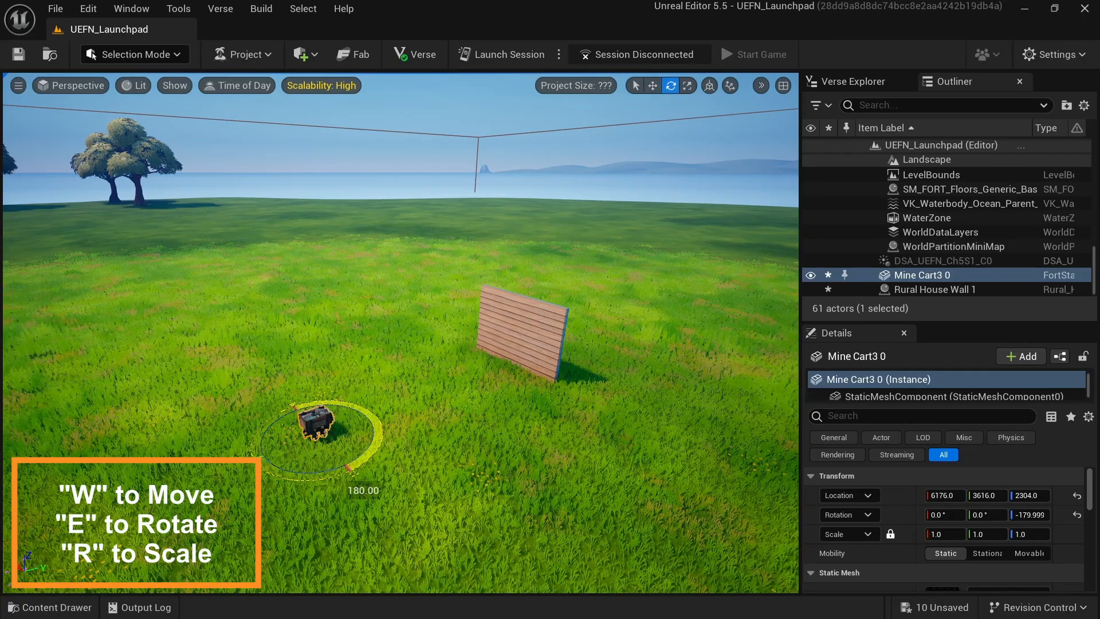
pyautogui.press('r')
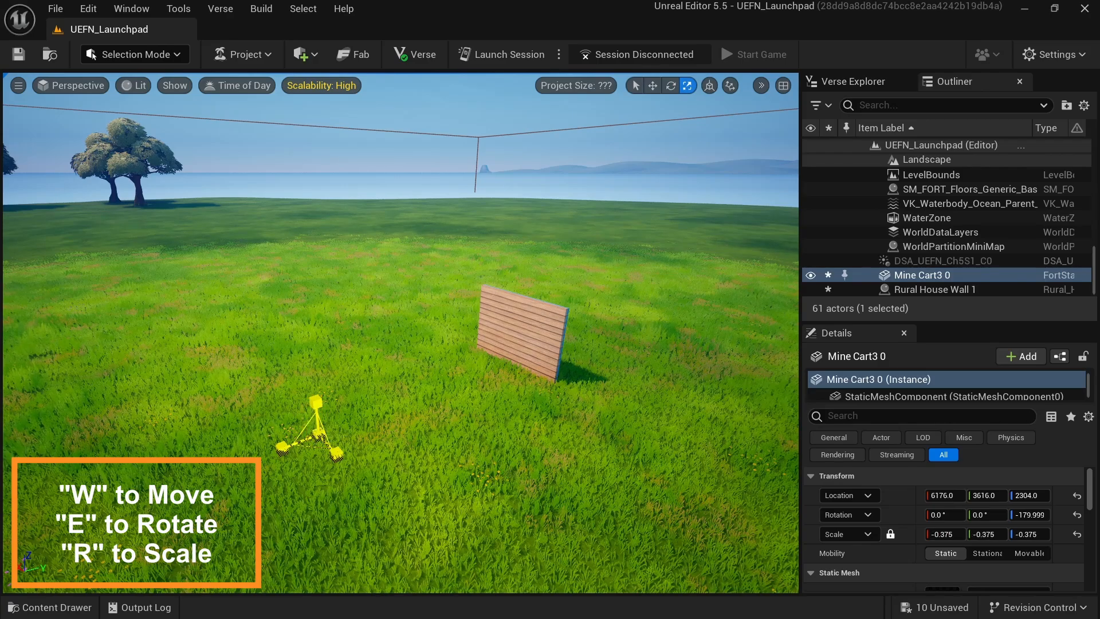
pyautogui.moveTo(319, 433); pyautogui.dragTo(350, 409)
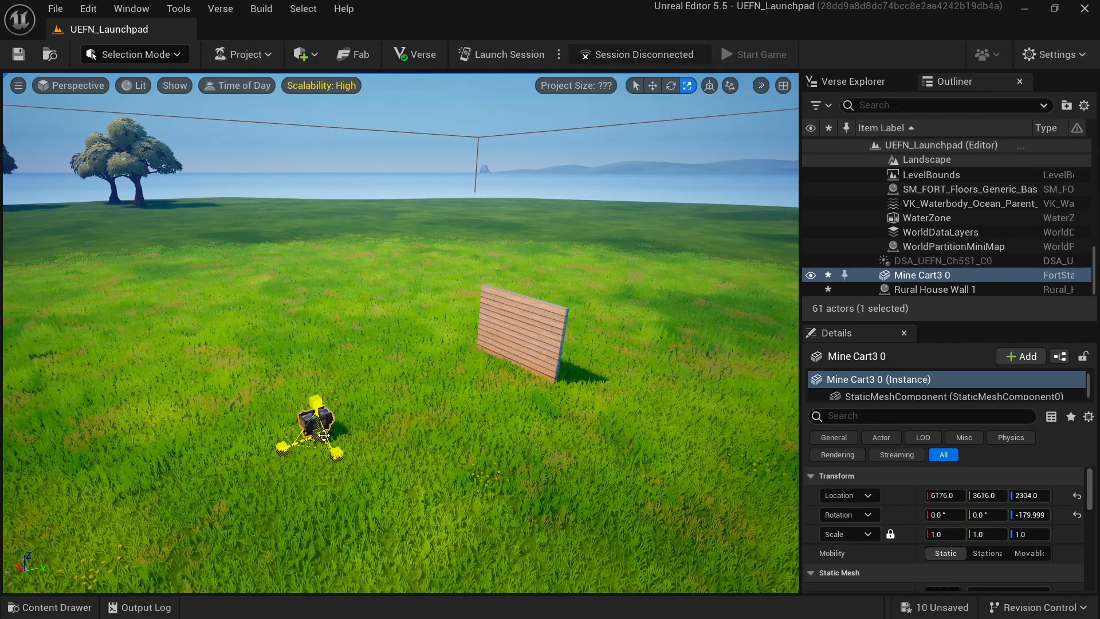
# Step: Move the mine cart farther back along the X axis to 8224 and focus the view on it
pyautogui.moveTo(336, 459); pyautogui.dragTo(217, 350)
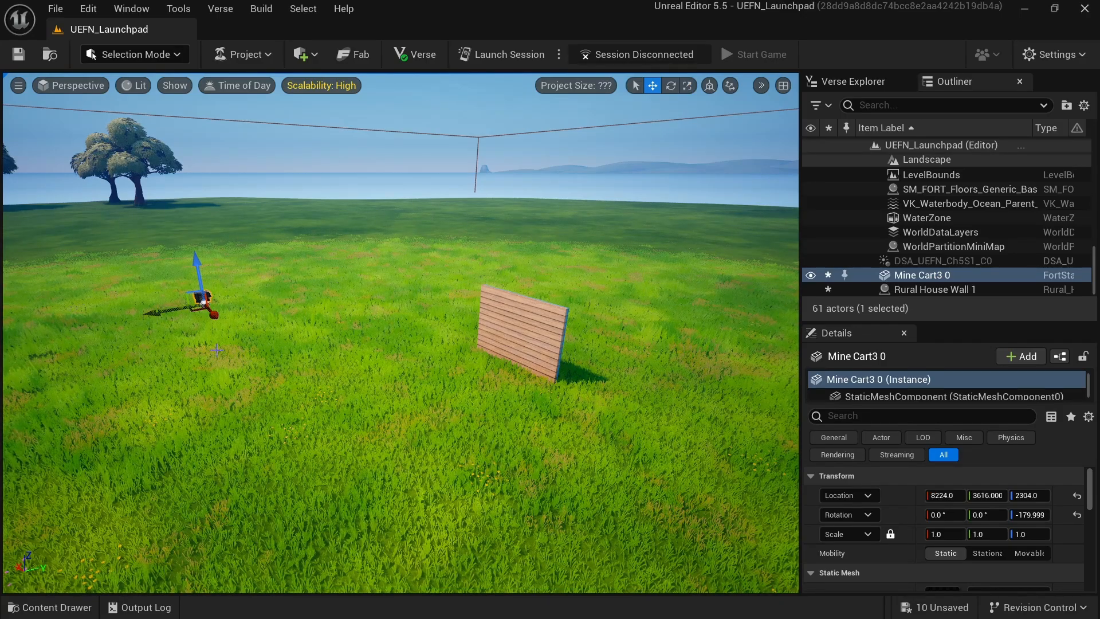
pyautogui.press('f')
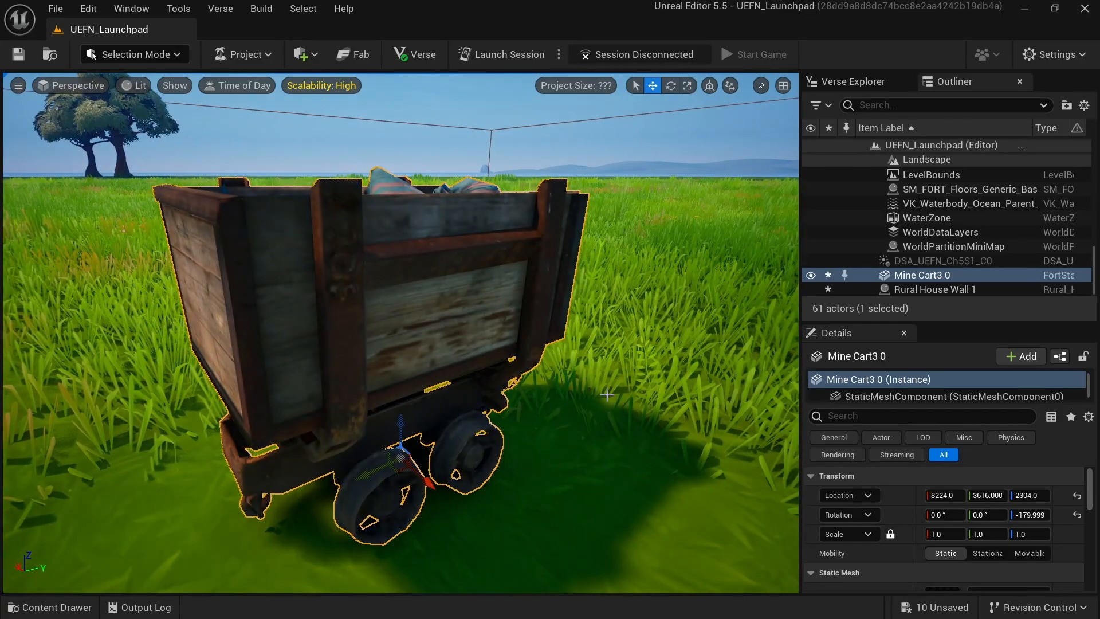
pyautogui.scroll(-2, 702, 381)
pyautogui.scroll(-5, 703, 381)
# Step: Select the rural house wall and rotate it to 180° on all three axes
pyautogui.keyDown('alt'); pyautogui.moveTo(702, 381); pyautogui.dragTo(745, 381); pyautogui.keyUp('alt')
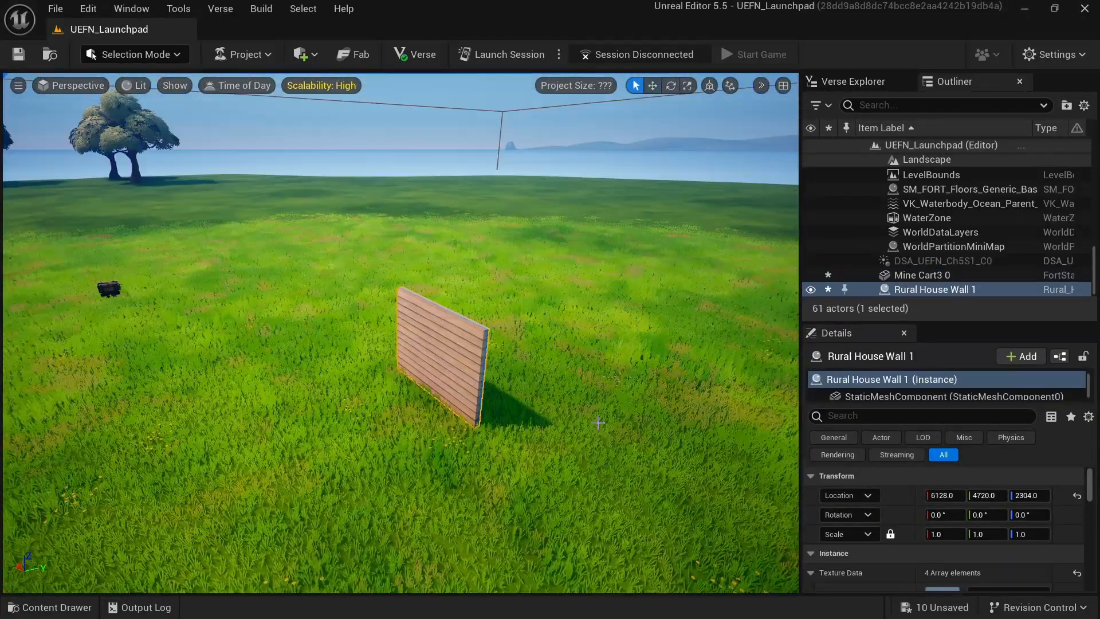
pyautogui.press('e')
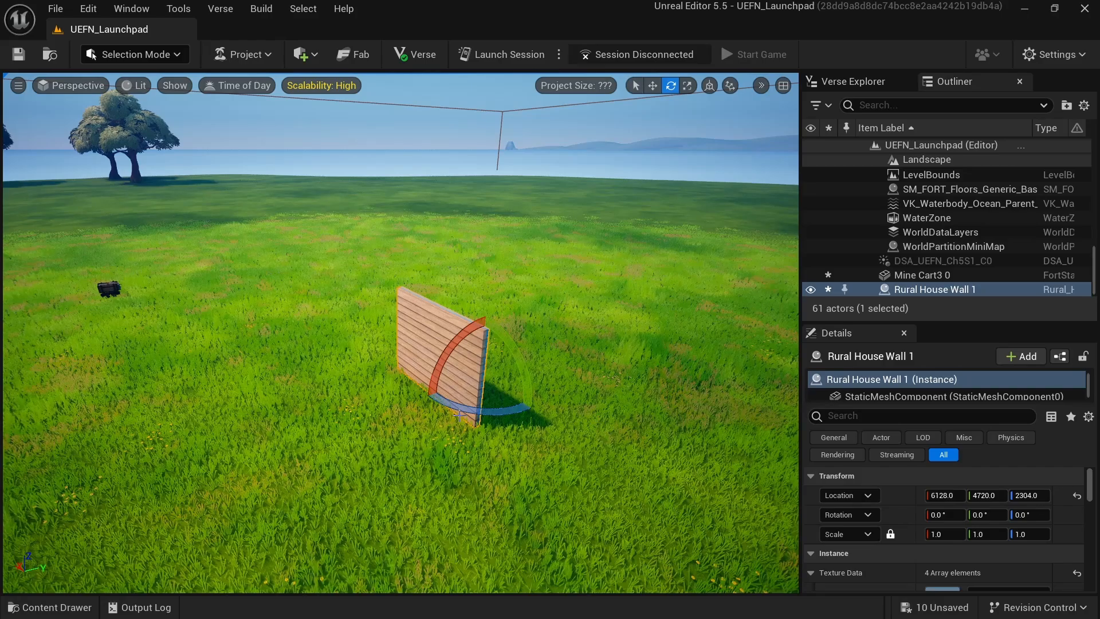
pyautogui.moveTo(441, 403)
pyautogui.mouseDown()
pyautogui.moveTo(545, 430)
pyautogui.moveTo(440, 403)
pyautogui.moveTo(544, 430)
pyautogui.moveTo(441, 402)
pyautogui.moveTo(452, 399)
pyautogui.mouseUp()
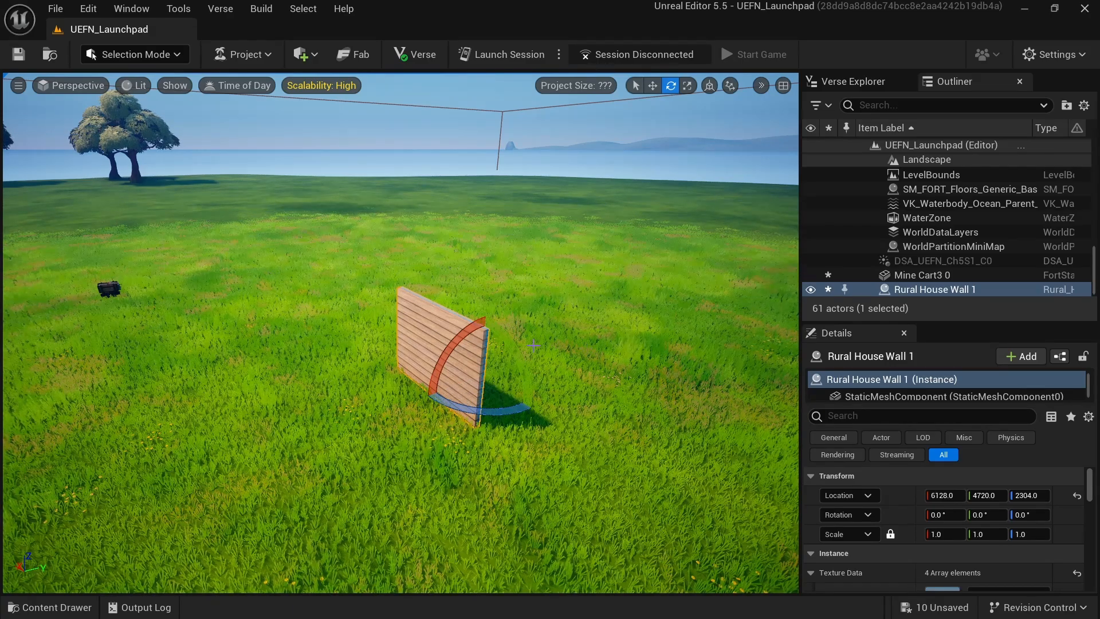
pyautogui.moveTo(515, 346)
pyautogui.mouseDown()
pyautogui.moveTo(565, 436)
pyautogui.moveTo(517, 349)
pyautogui.mouseUp()
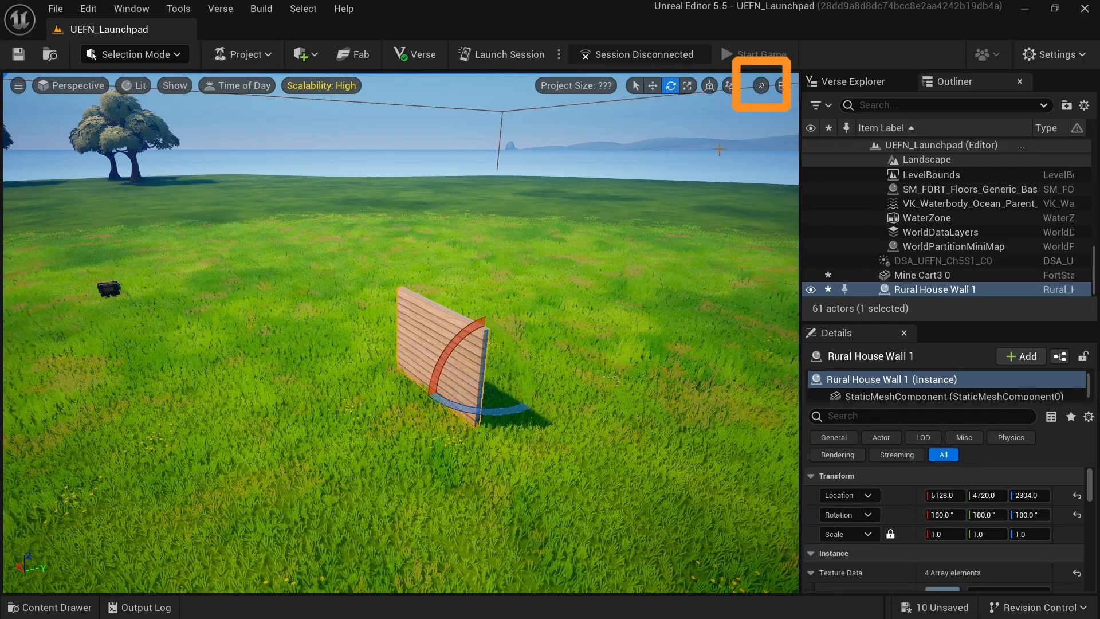
# Step: Set the rotation snap to 15° and rotate the house wall back to 0° on all axes
pyautogui.click(762, 87)
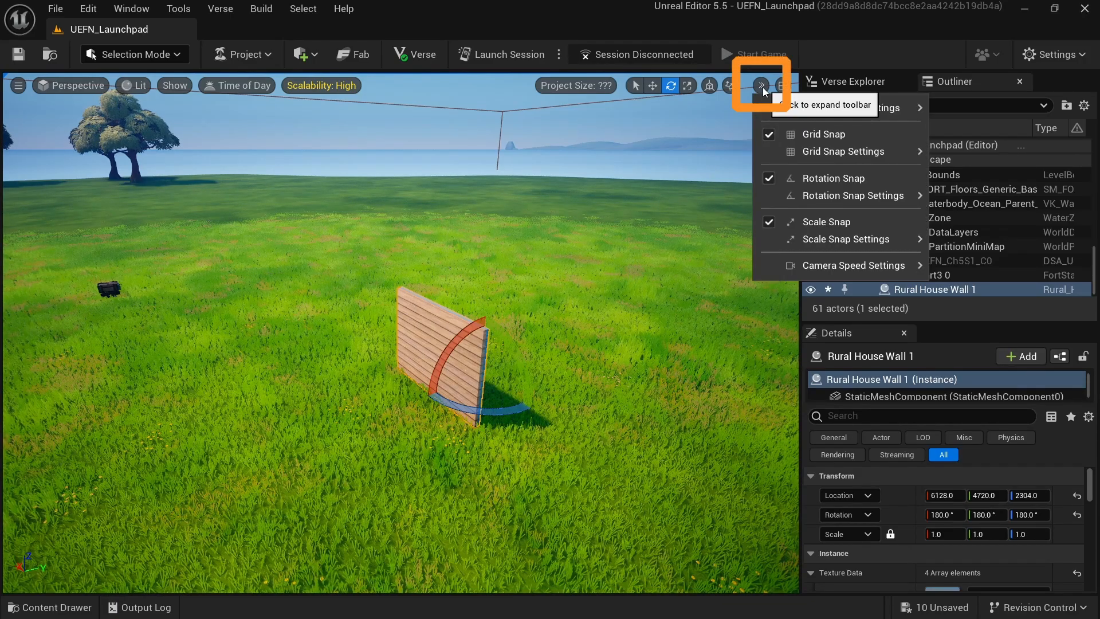
pyautogui.moveTo(783, 102)
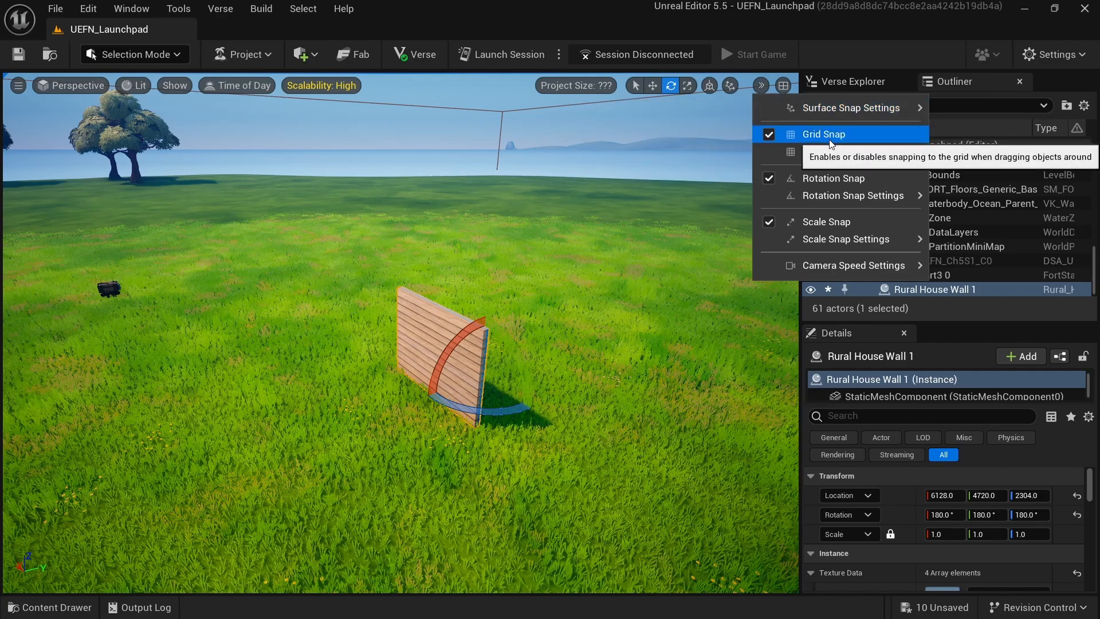
pyautogui.moveTo(833, 153)
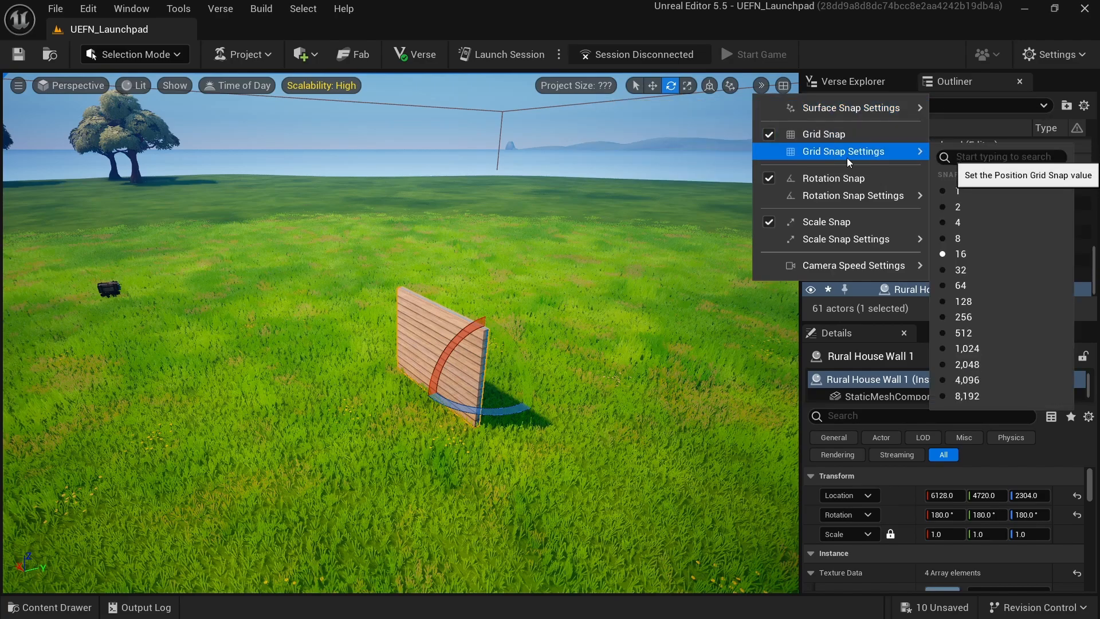
pyautogui.moveTo(853, 196)
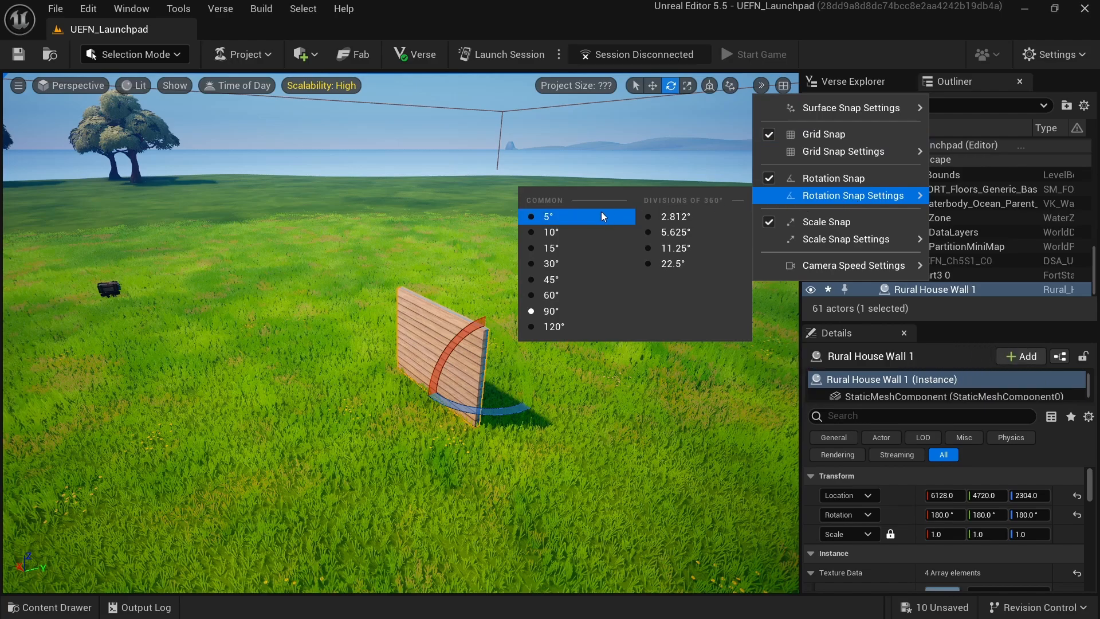
pyautogui.click(549, 249)
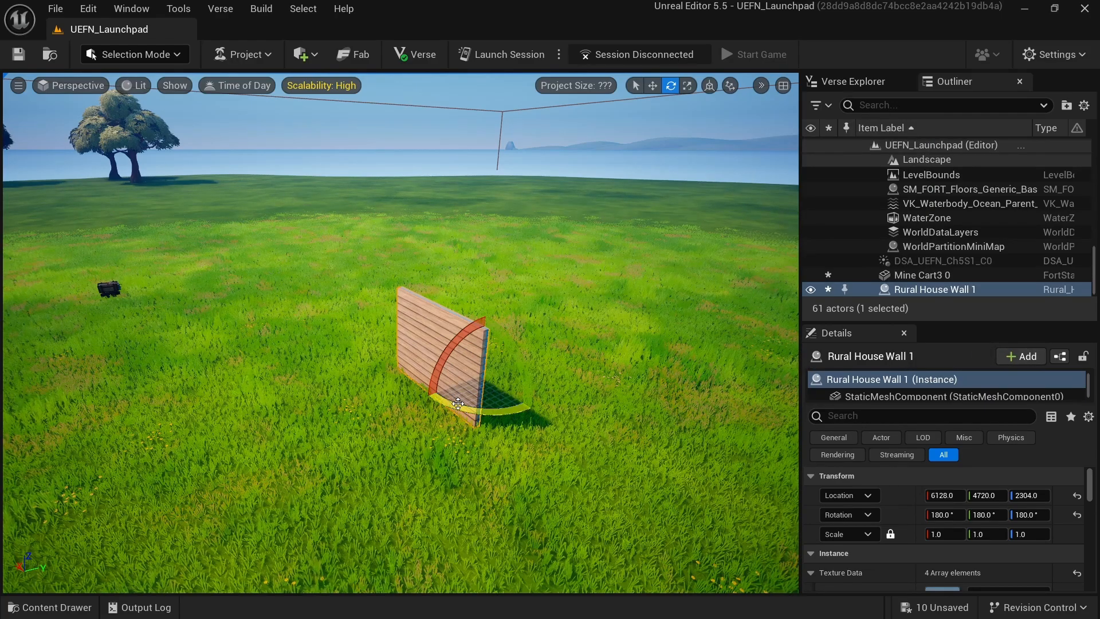
pyautogui.moveTo(455, 401); pyautogui.dragTo(428, 349)
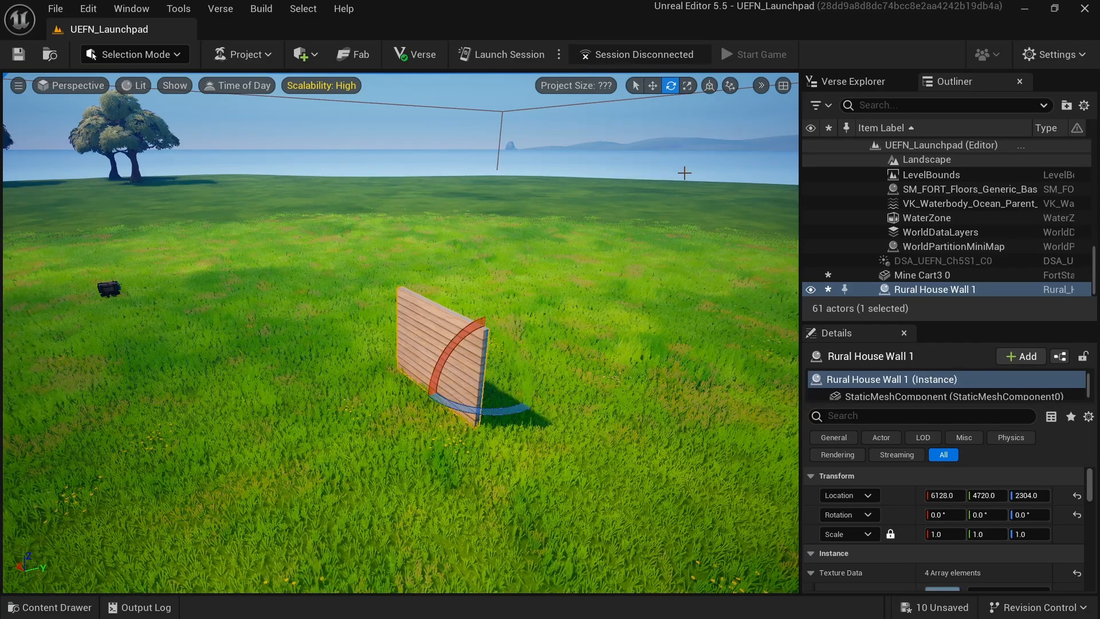
# Step: Set the rotation snap increment to 90°
pyautogui.click(761, 85)
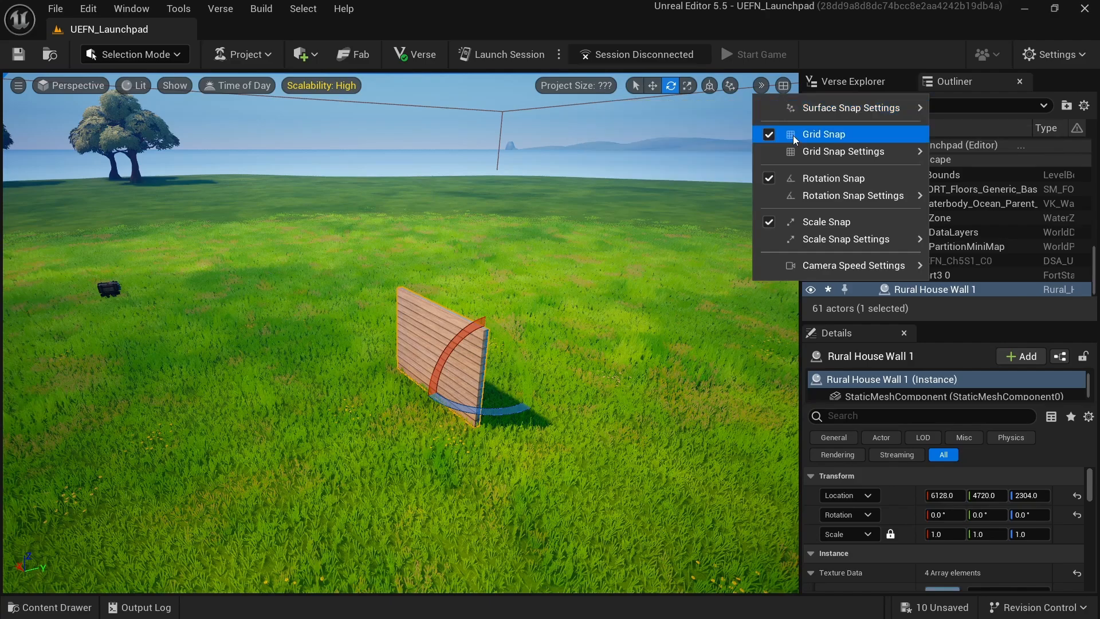
pyautogui.moveTo(803, 199)
pyautogui.click(572, 305)
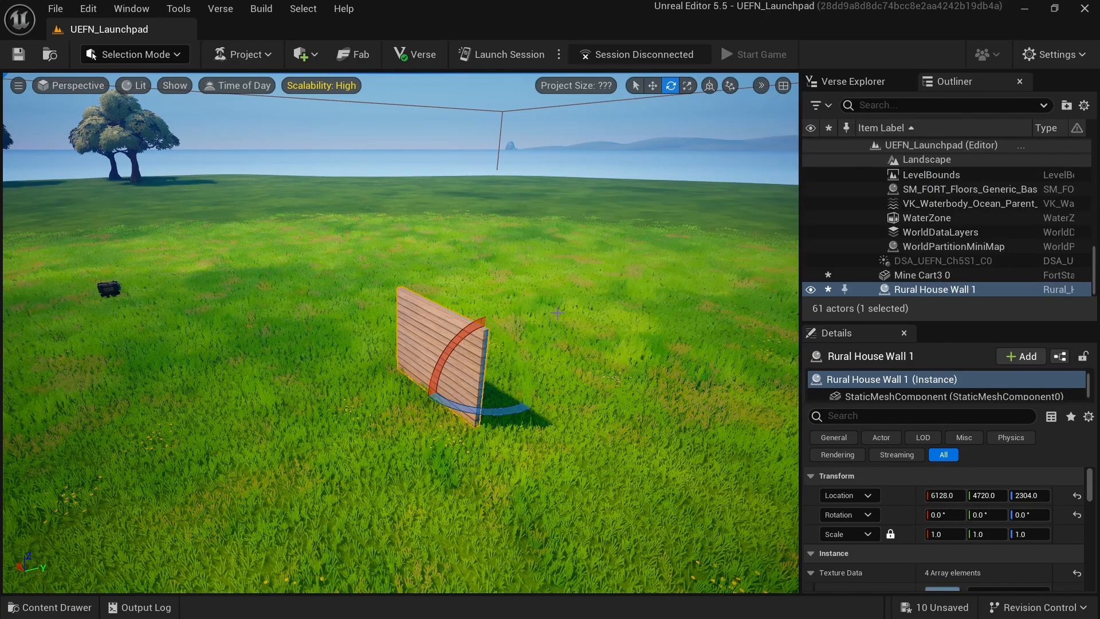
# Step: Try rotating the rural house wall by -90° about the Z axis and undo the rotation
pyautogui.moveTo(455, 407); pyautogui.dragTo(418, 404)
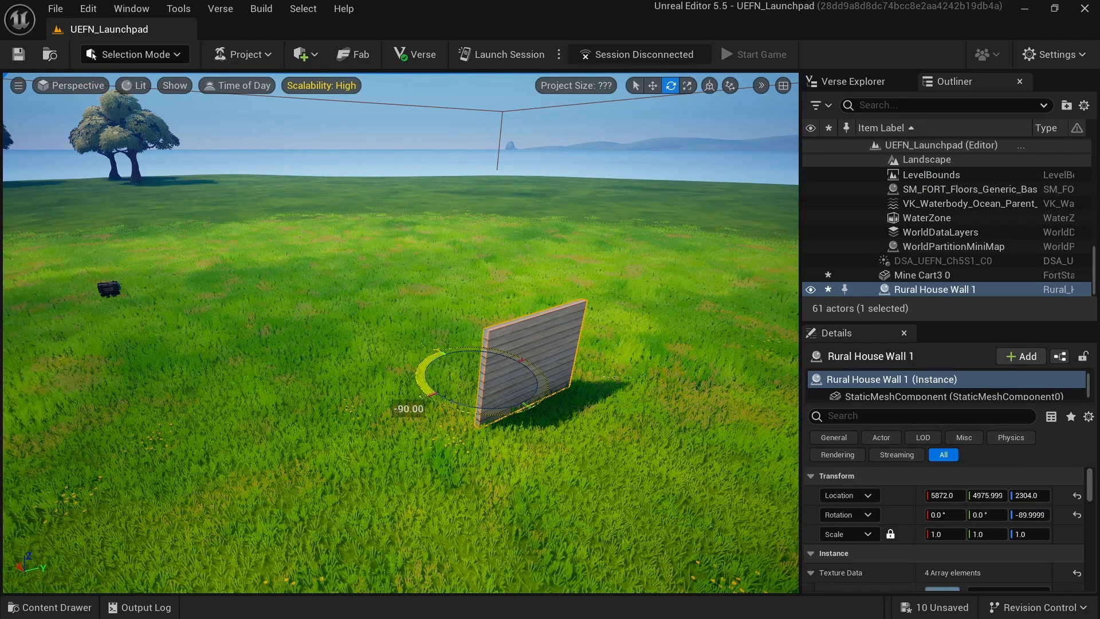
pyautogui.hotkey('ctrl', 'z')
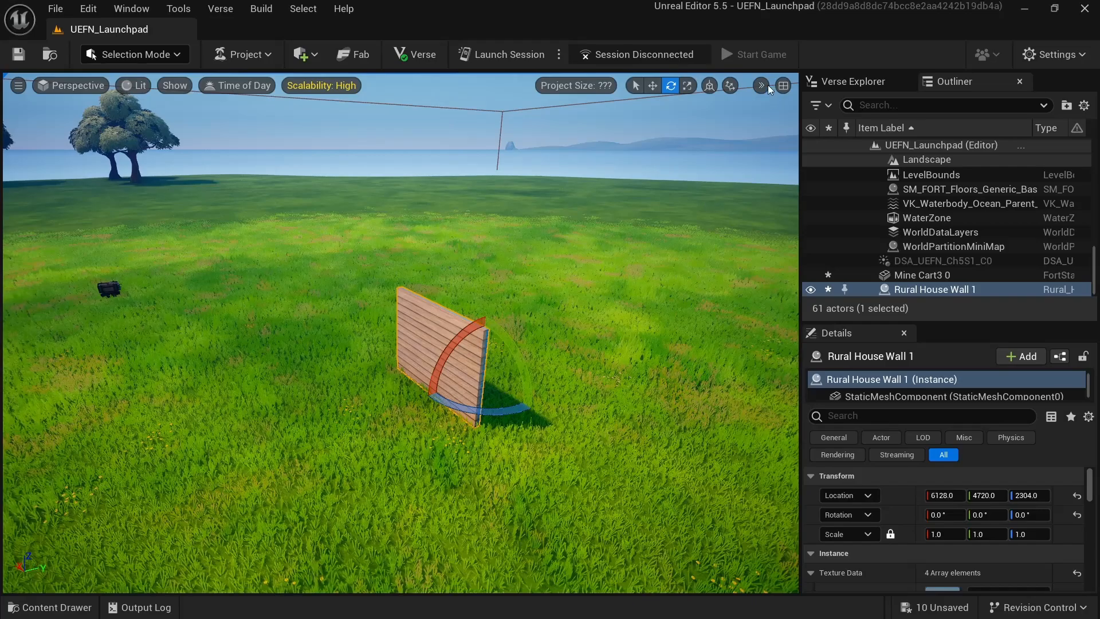
# Step: Turn off rotation snapping and freely rotate the rural house wall about the Z axis to about -185°
pyautogui.click(763, 86)
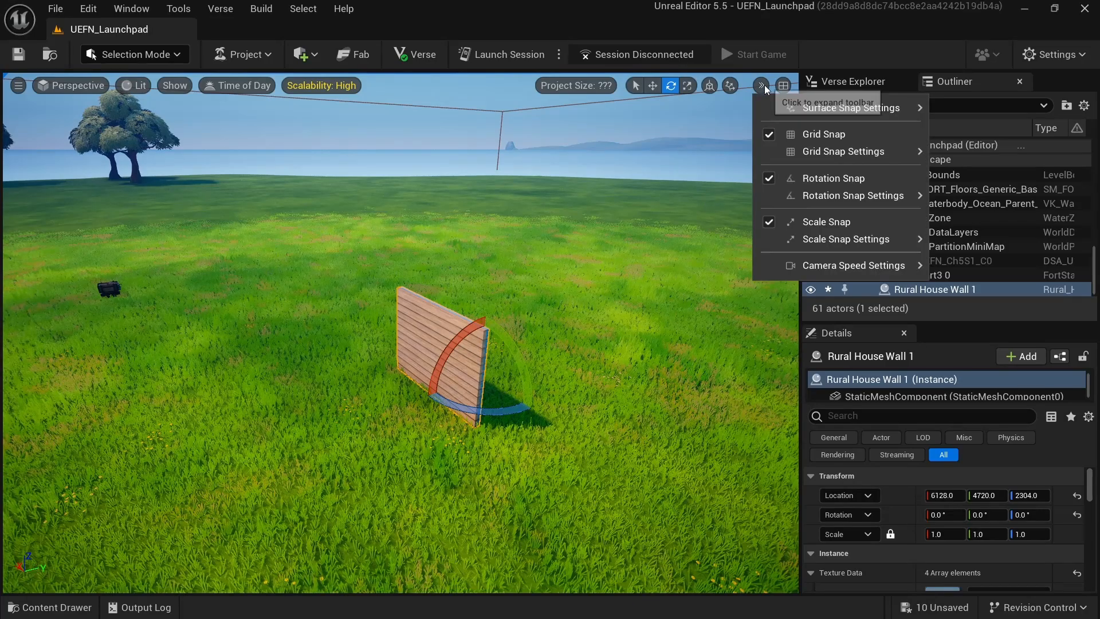
pyautogui.click(768, 178)
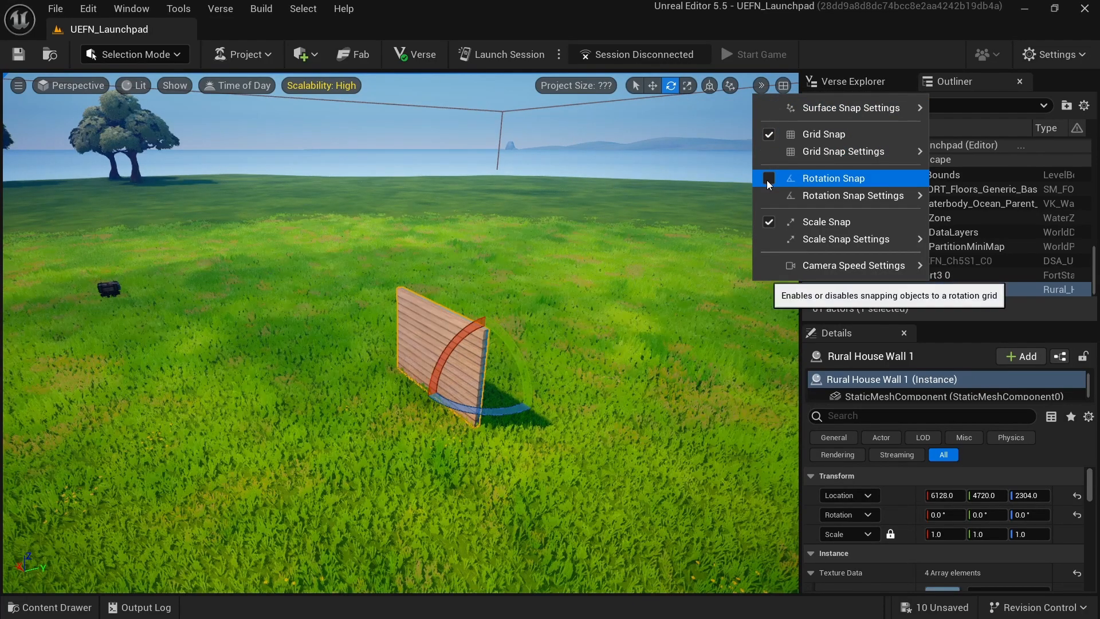
pyautogui.moveTo(770, 195)
pyautogui.click(461, 409)
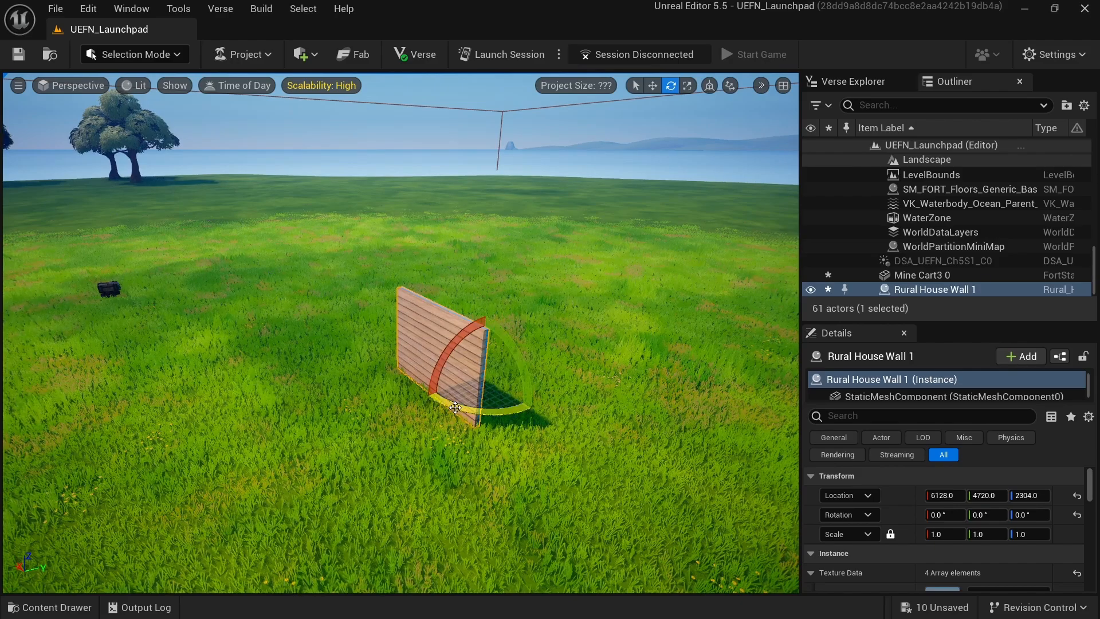
pyautogui.moveTo(461, 410); pyautogui.dragTo(773, 413)
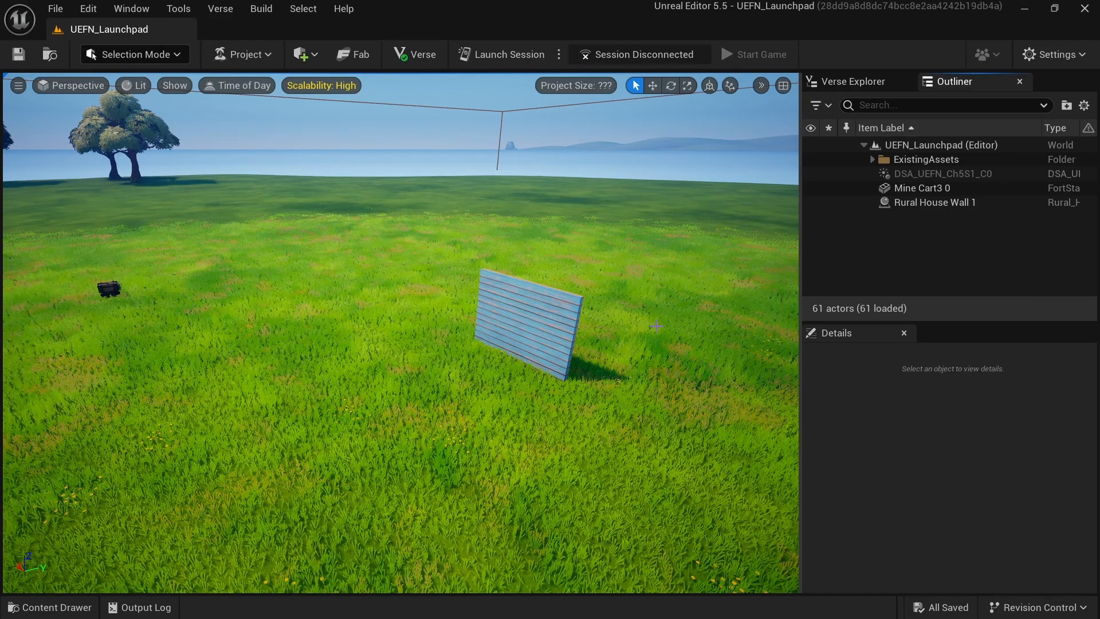
# Step: Duplicate the rural house wall along its Y axis to about Y 4622, and make a rotated copy of the duplicate that forms a corner with it
pyautogui.click(558, 324)
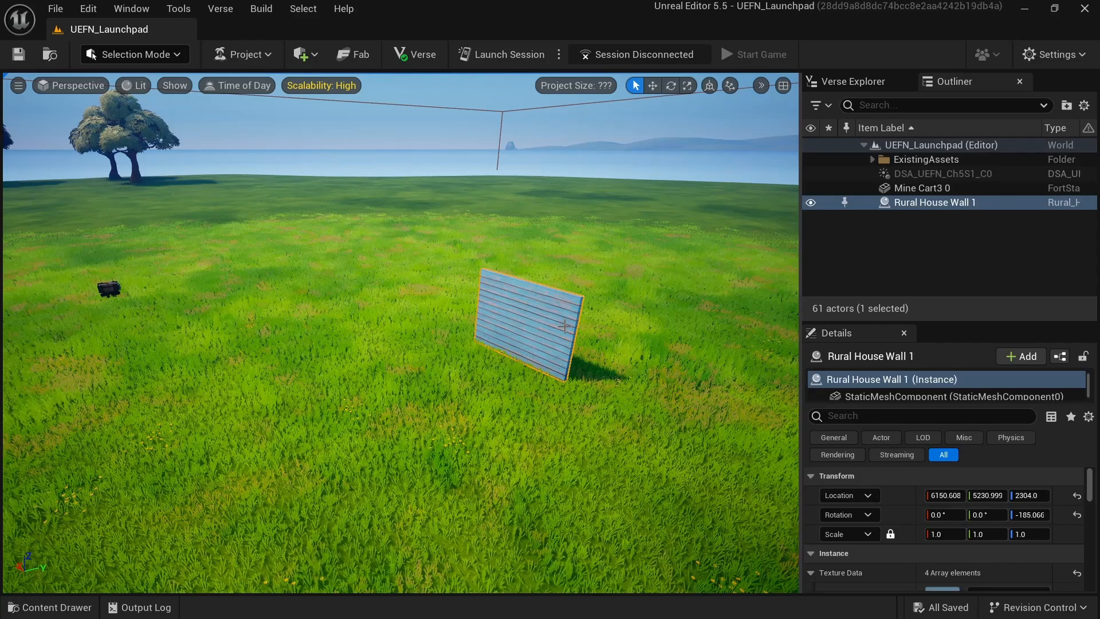
pyautogui.press('w')
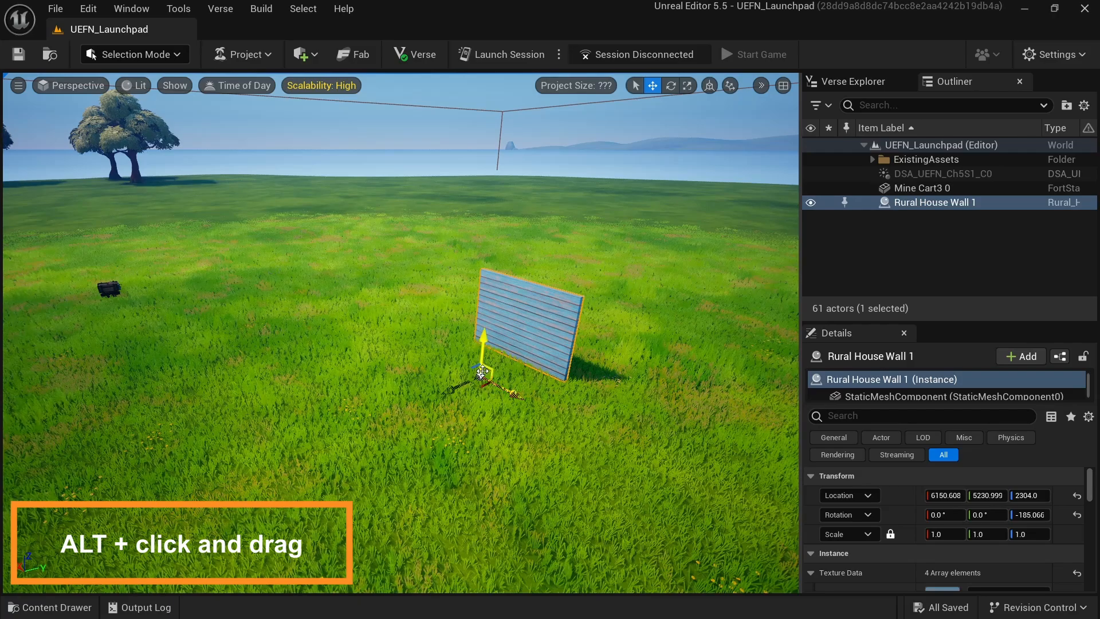
pyautogui.keyDown('alt'); pyautogui.moveTo(460, 382); pyautogui.dragTo(330, 438); pyautogui.keyUp('alt')
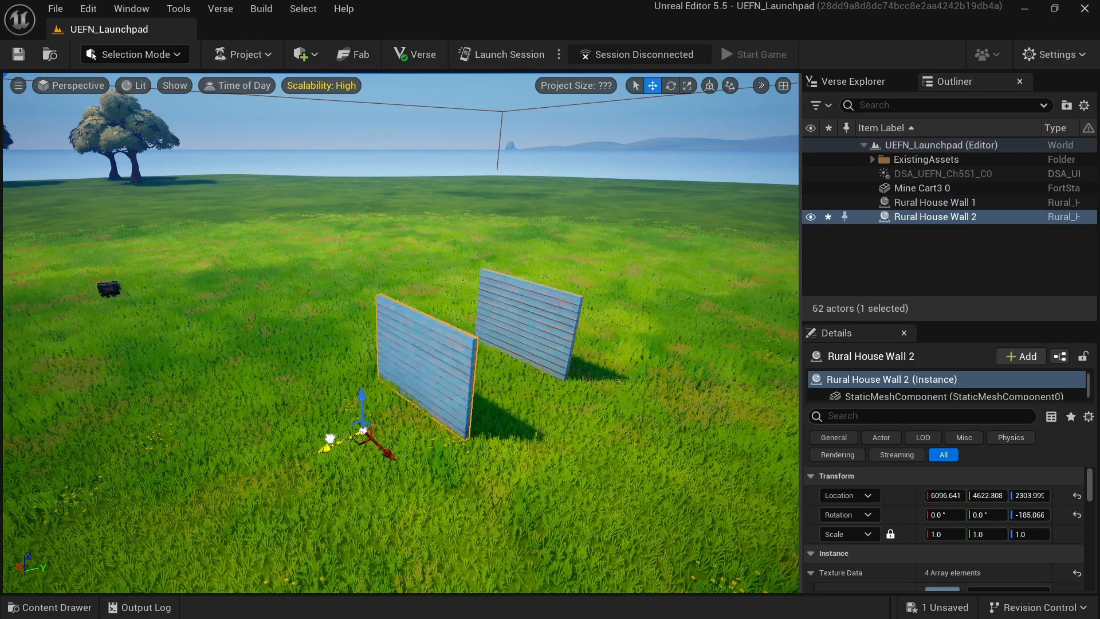
pyautogui.press('e')
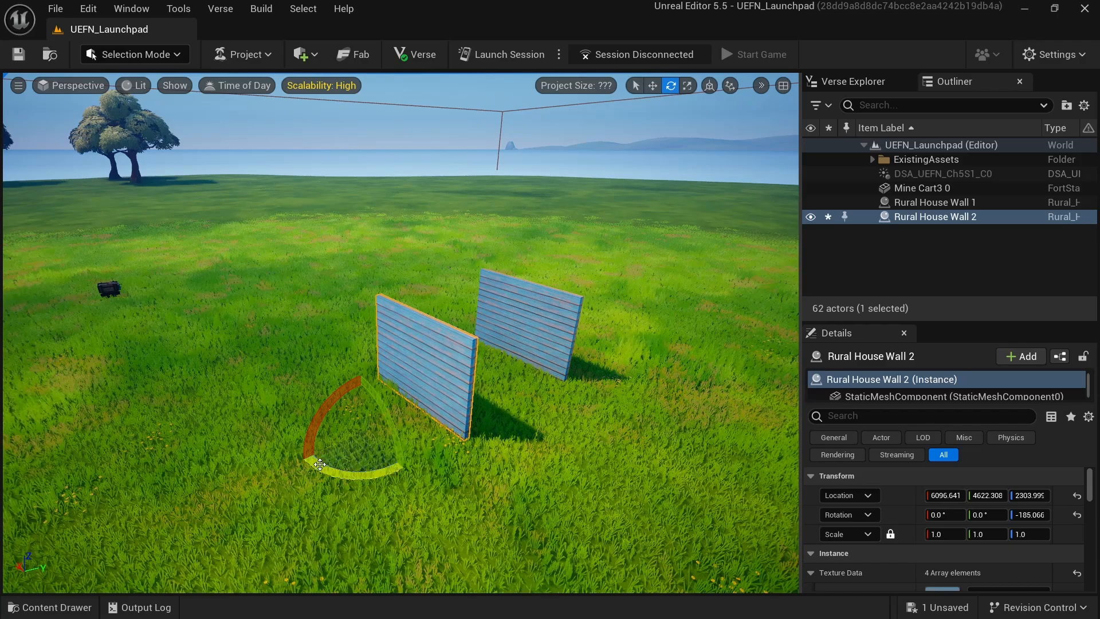
pyautogui.keyDown('alt'); pyautogui.moveTo(320, 465); pyautogui.dragTo(432, 424); pyautogui.keyUp('alt')
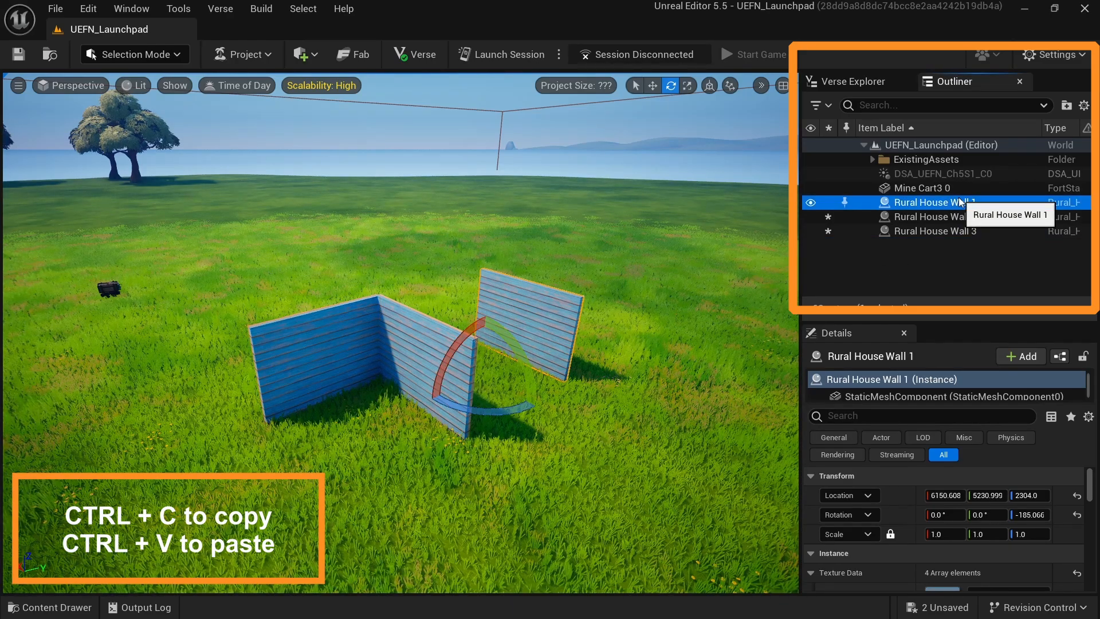
# Step: Paste a copy of Rural House Wall 1, place it at the free end of the corner at about Y 4129, and delete the extra fifth wall
pyautogui.hotkey('ctrl', 'v')
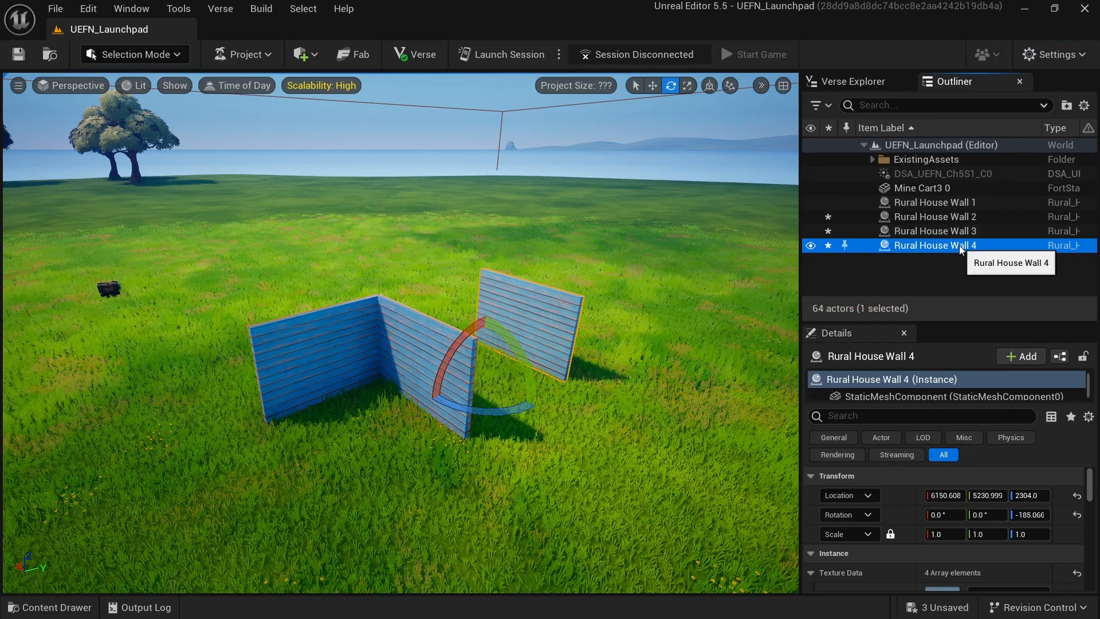
pyautogui.press('w')
pyautogui.moveTo(449, 392); pyautogui.dragTo(114, 543)
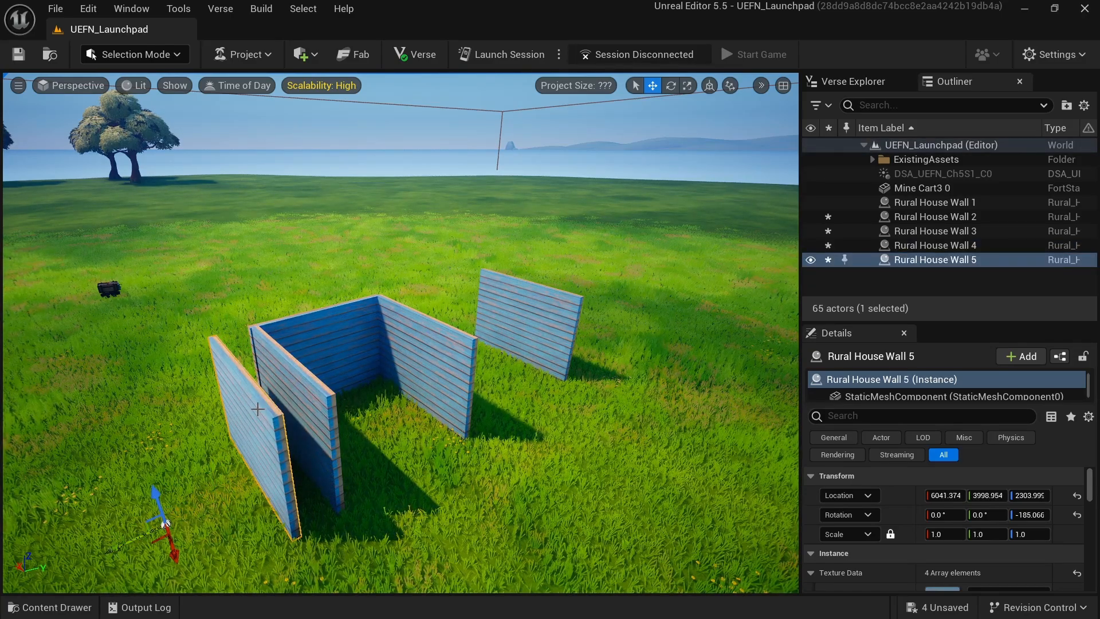
pyautogui.press('Delete')
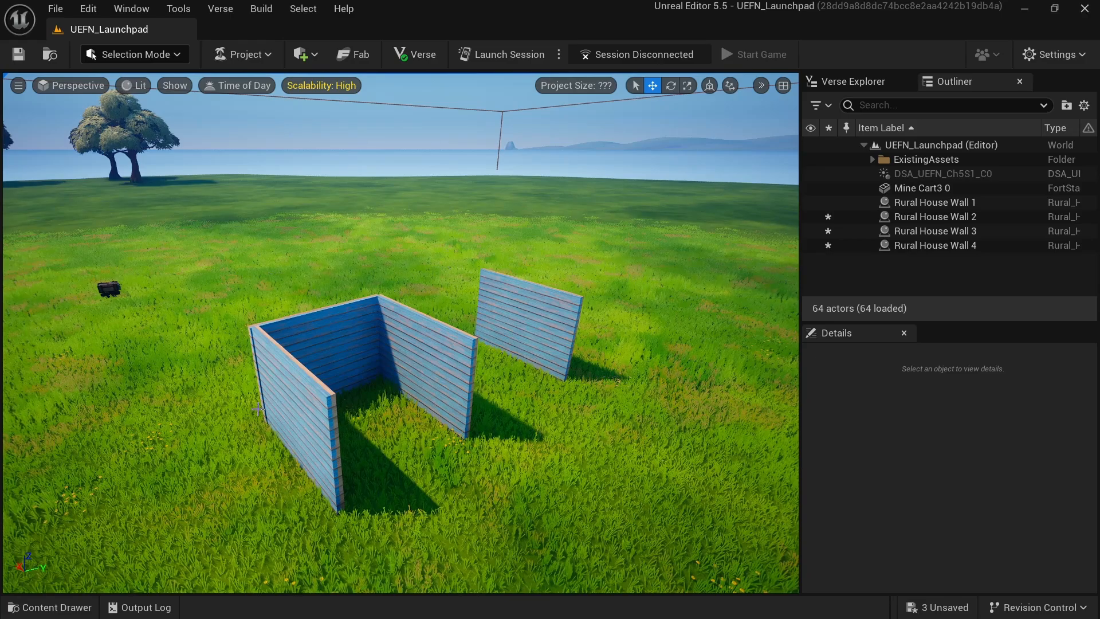
# Step: Select all four rural house walls and group them
pyautogui.click(297, 403)
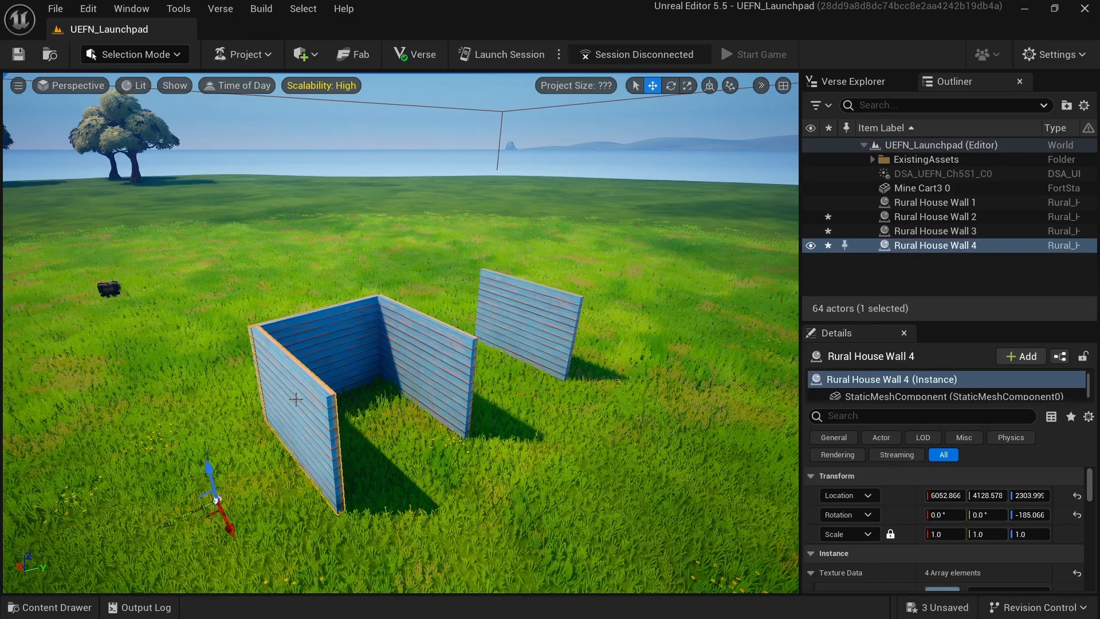
pyautogui.keyDown('ctrl'); pyautogui.click(309, 342); pyautogui.keyUp('ctrl')
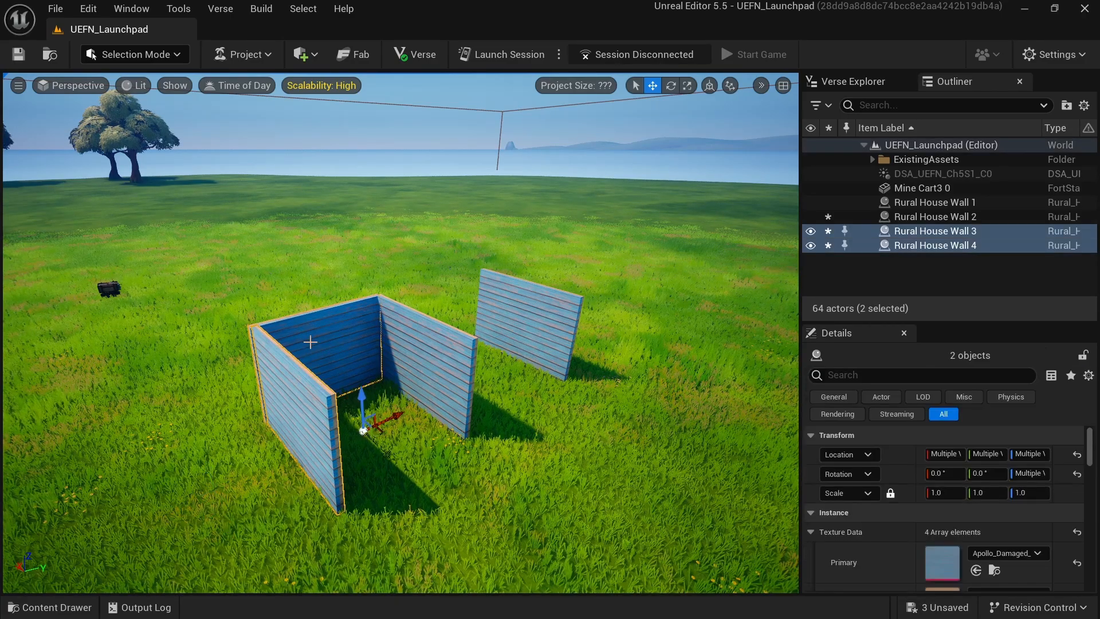
pyautogui.keyDown('ctrl'); pyautogui.click(411, 366); pyautogui.keyUp('ctrl')
pyautogui.keyDown('ctrl'); pyautogui.click(527, 323); pyautogui.keyUp('ctrl')
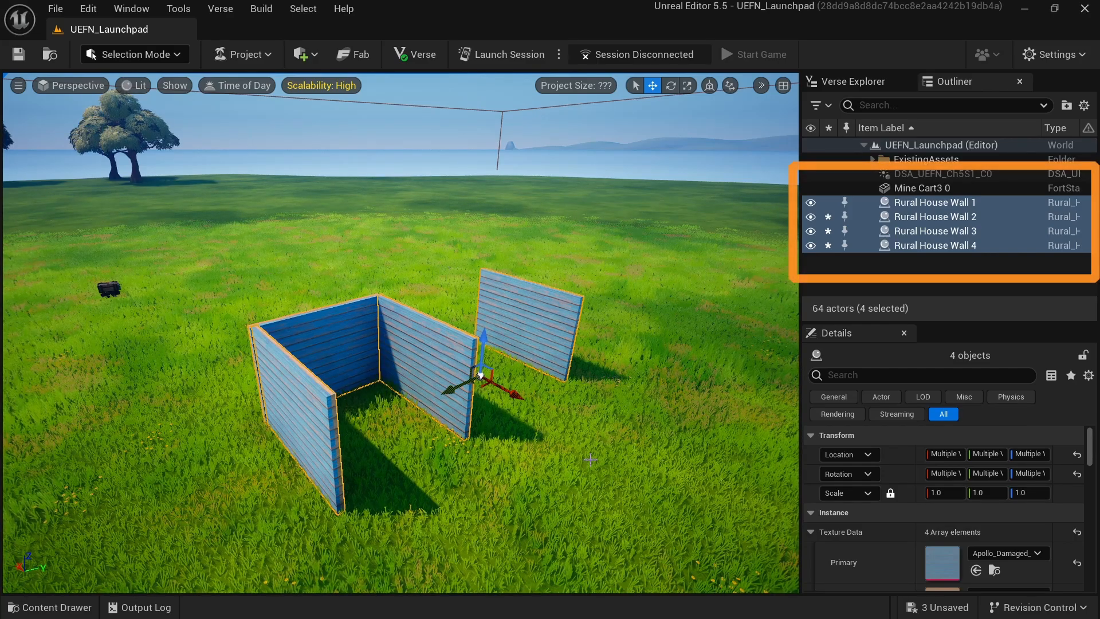
pyautogui.hotkey('ctrl', 'g')
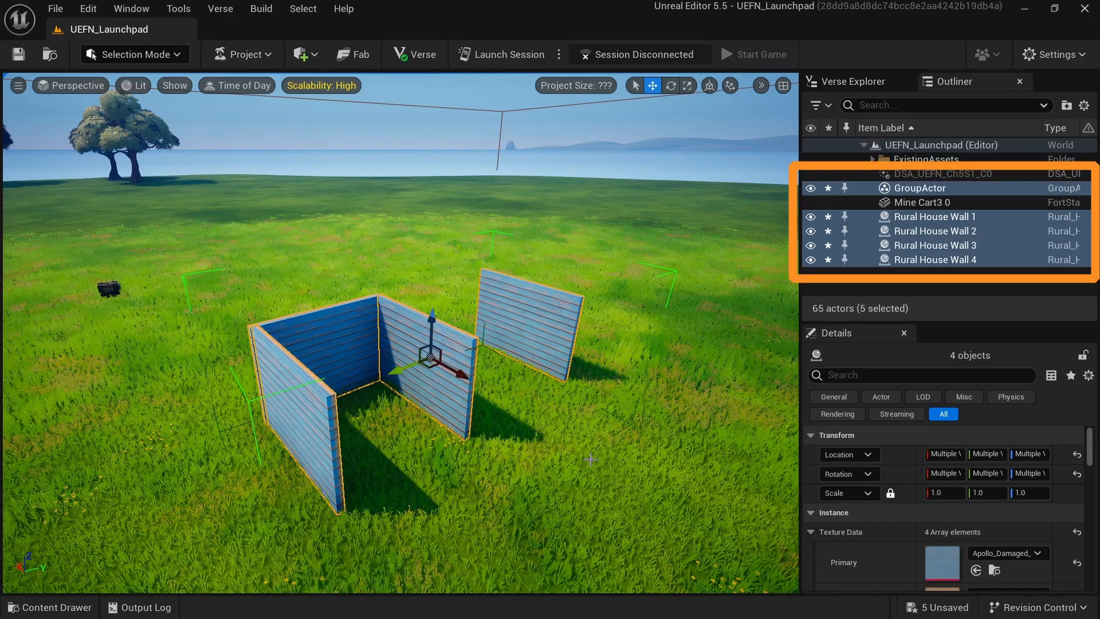
# Step: Select the wall group and move it slightly as one unit along the Y axis
pyautogui.click(919, 187)
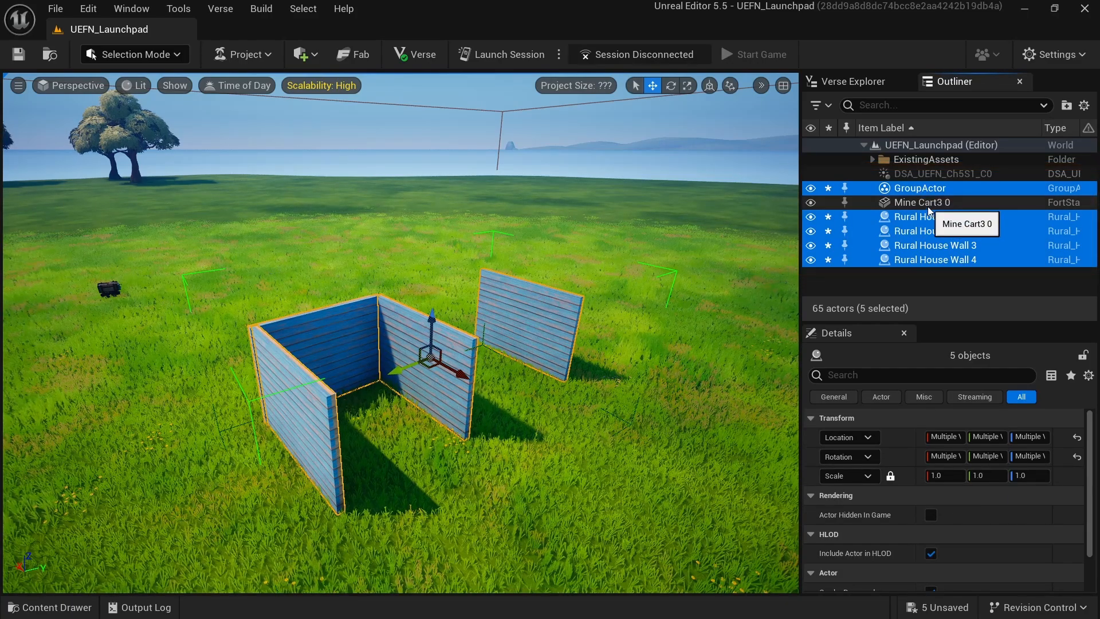
pyautogui.click(927, 206)
pyautogui.click(448, 364)
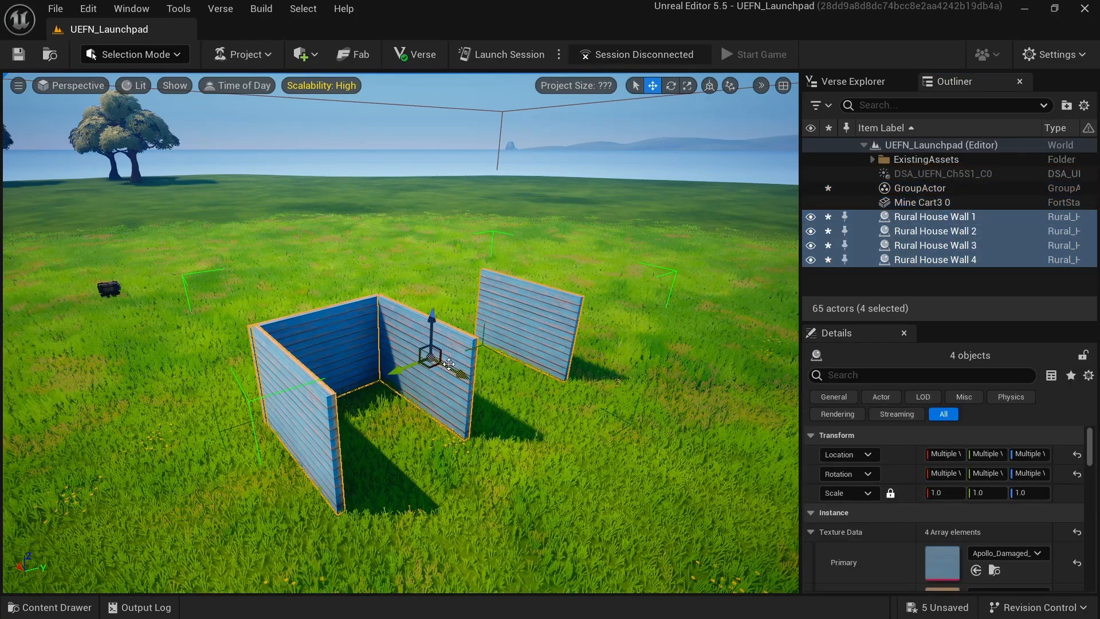
pyautogui.moveTo(397, 373)
pyautogui.mouseDown()
pyautogui.moveTo(560, 312)
pyautogui.moveTo(315, 393)
pyautogui.moveTo(532, 311)
pyautogui.moveTo(385, 356)
pyautogui.mouseUp()
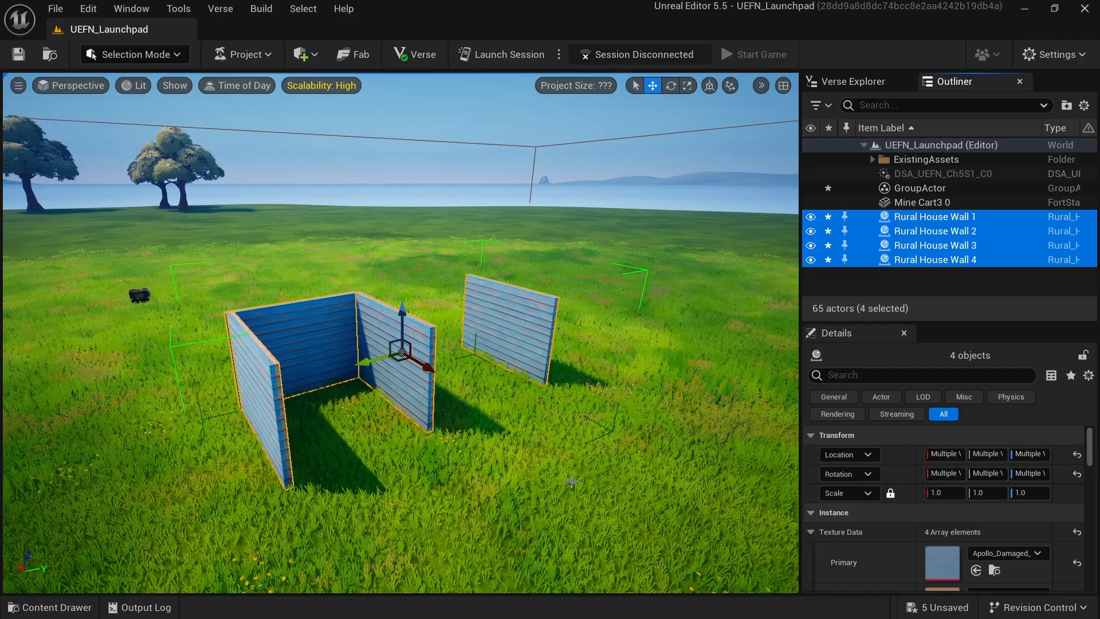
# Step: Move the mine cart in front of the house walls, to about X 5810, Y 4526
pyautogui.moveTo(571, 481)
pyautogui.mouseDown(button='right')
pyautogui.moveTo(485, 488)
pyautogui.moveTo(527, 504)
pyautogui.moveTo(600, 498)
pyautogui.moveTo(539, 516)
pyautogui.moveTo(536, 482)
pyautogui.moveTo(570, 480)
pyautogui.mouseUp(button='right')
pyautogui.press('d')
pyautogui.press('a')
pyautogui.press('w')
pyautogui.press('d')
pyautogui.press('a')
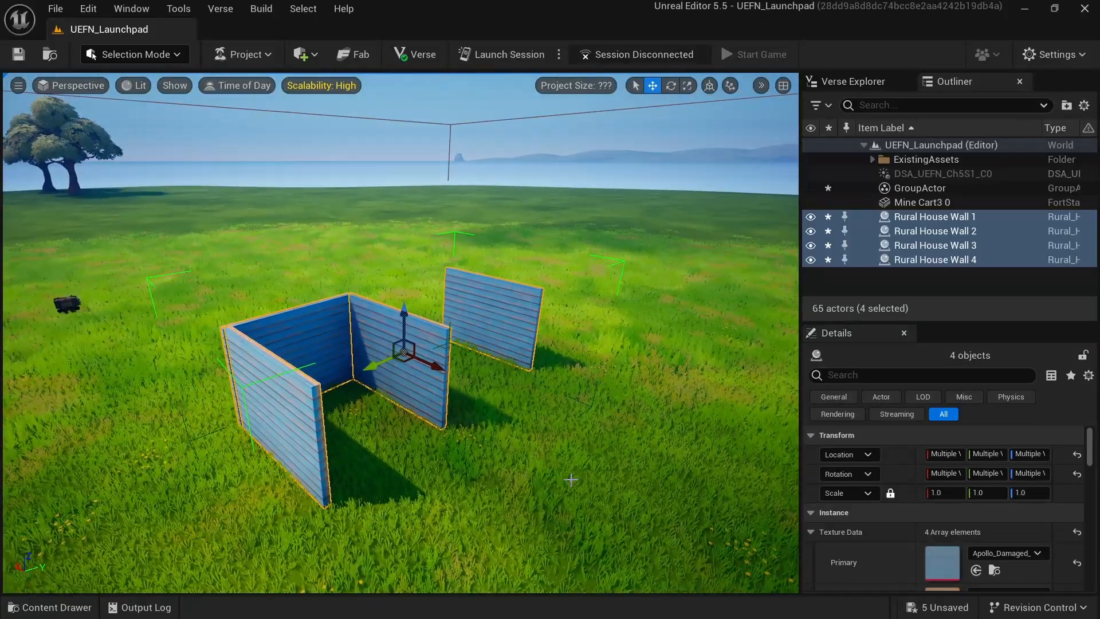
pyautogui.click(66, 303)
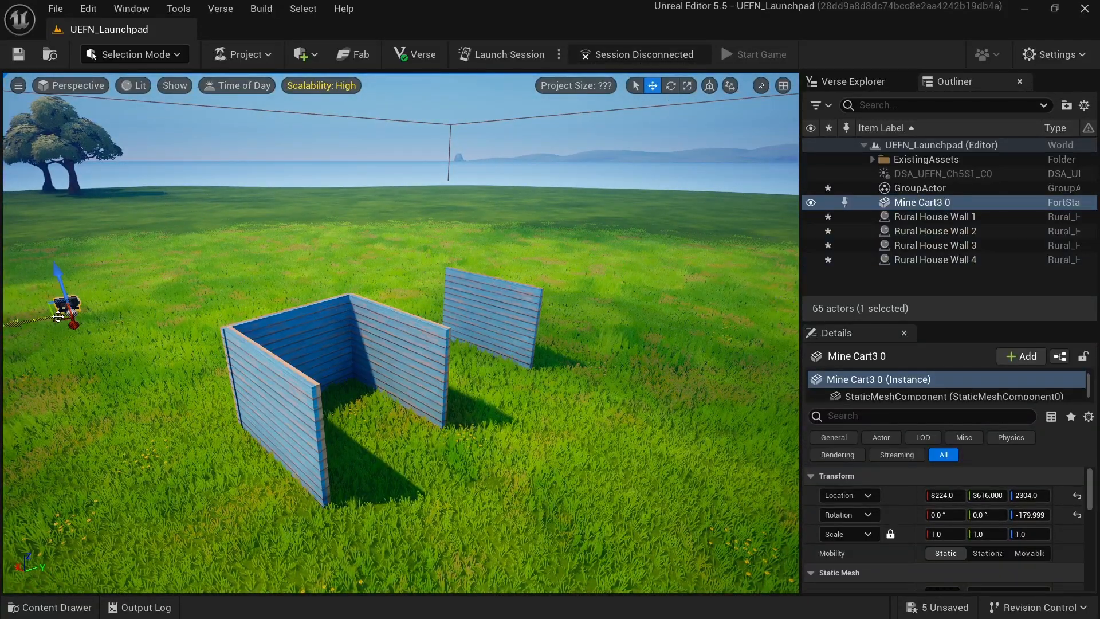
pyautogui.moveTo(57, 320); pyautogui.dragTo(465, 465)
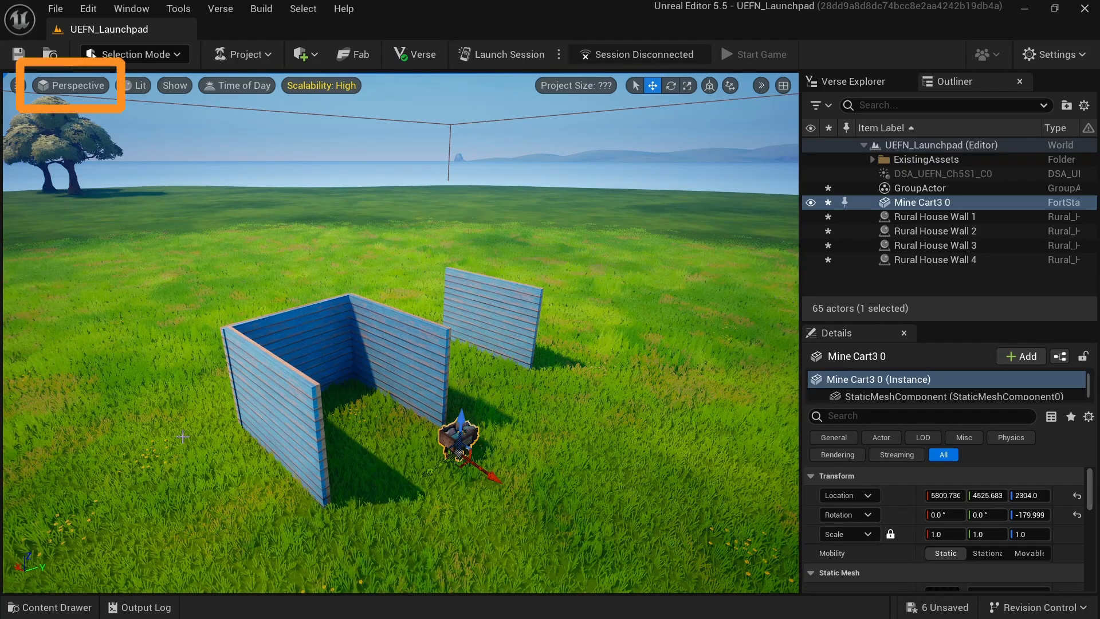
# Step: Duplicate the mine cart and offset the copy beside the original in the Top view, and return to the Perspective view
pyautogui.click(72, 84)
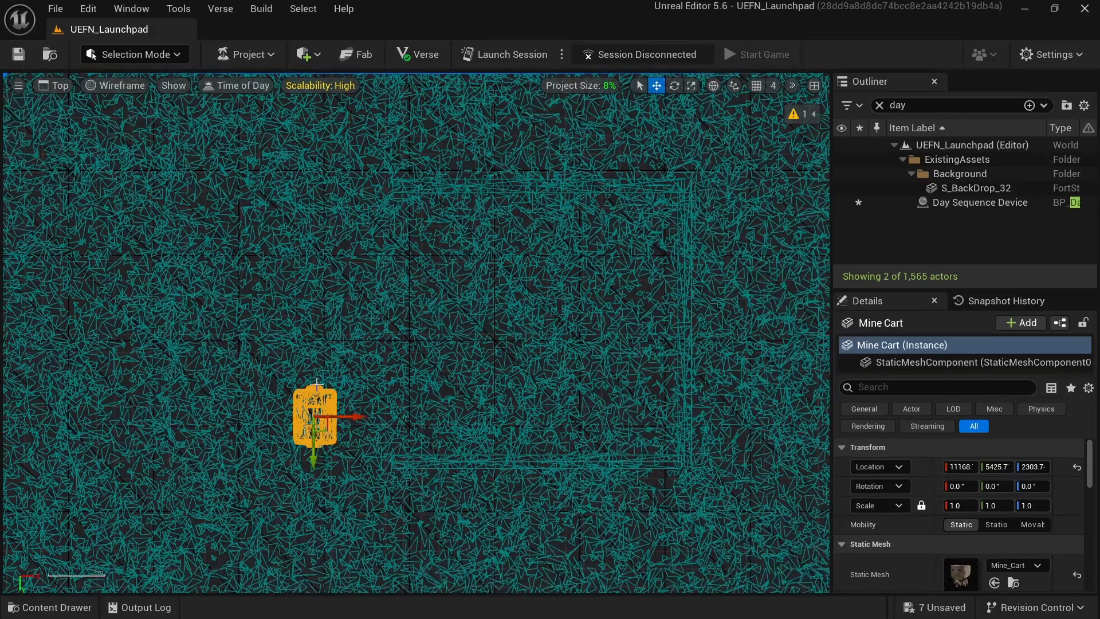
pyautogui.moveTo(320, 424); pyautogui.dragTo(337, 235)
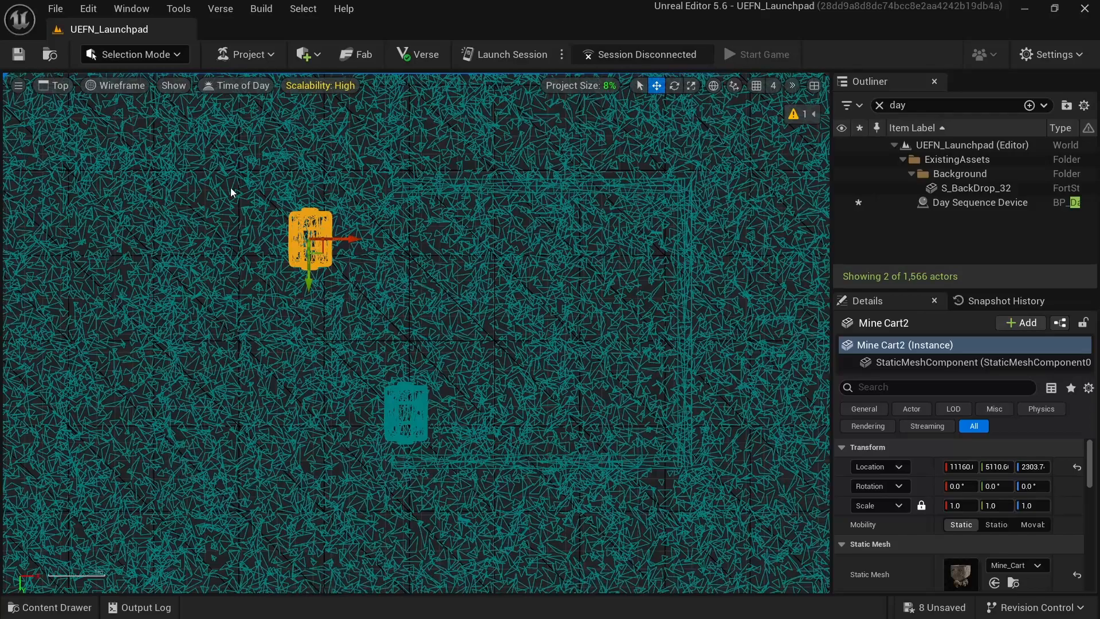
pyautogui.click(59, 85)
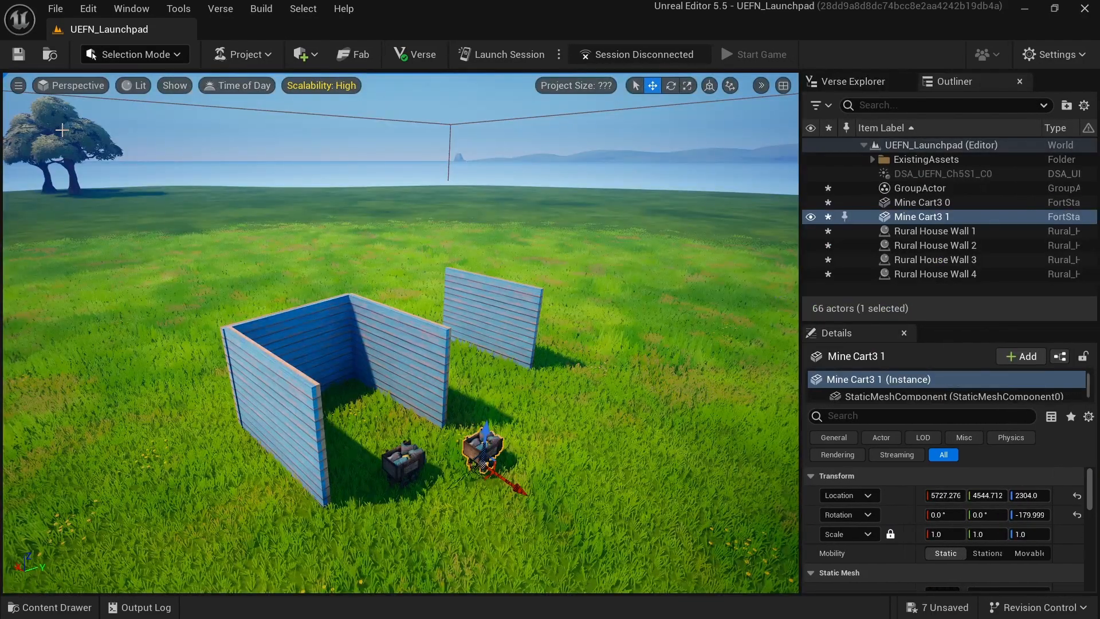
pyautogui.keyDown('alt'); pyautogui.moveTo(479, 374); pyautogui.dragTo(523, 386); pyautogui.keyUp('alt')
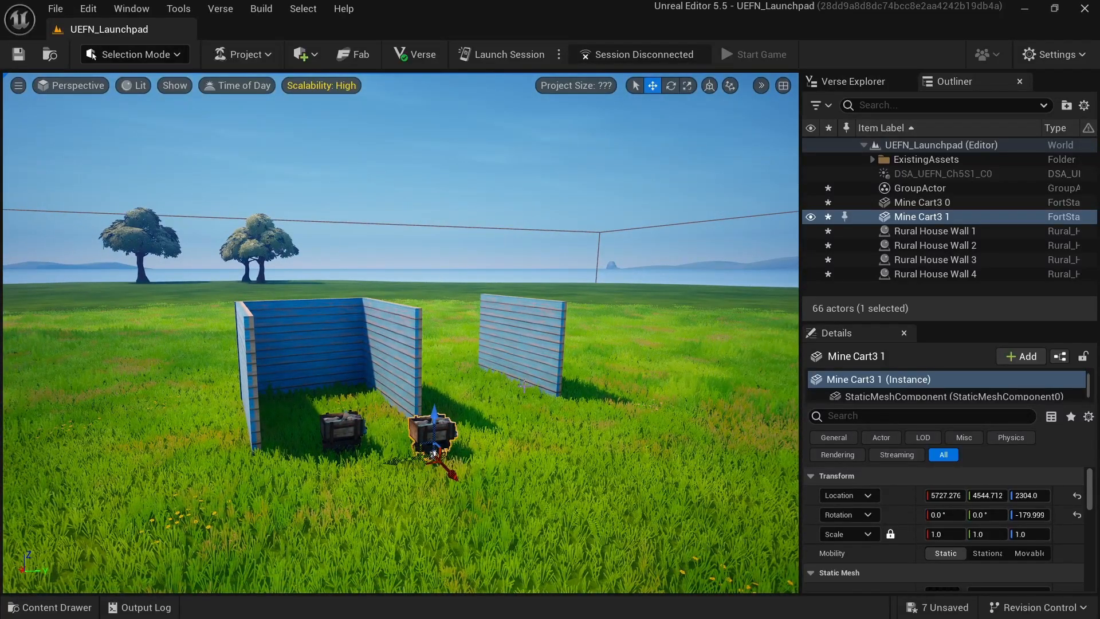